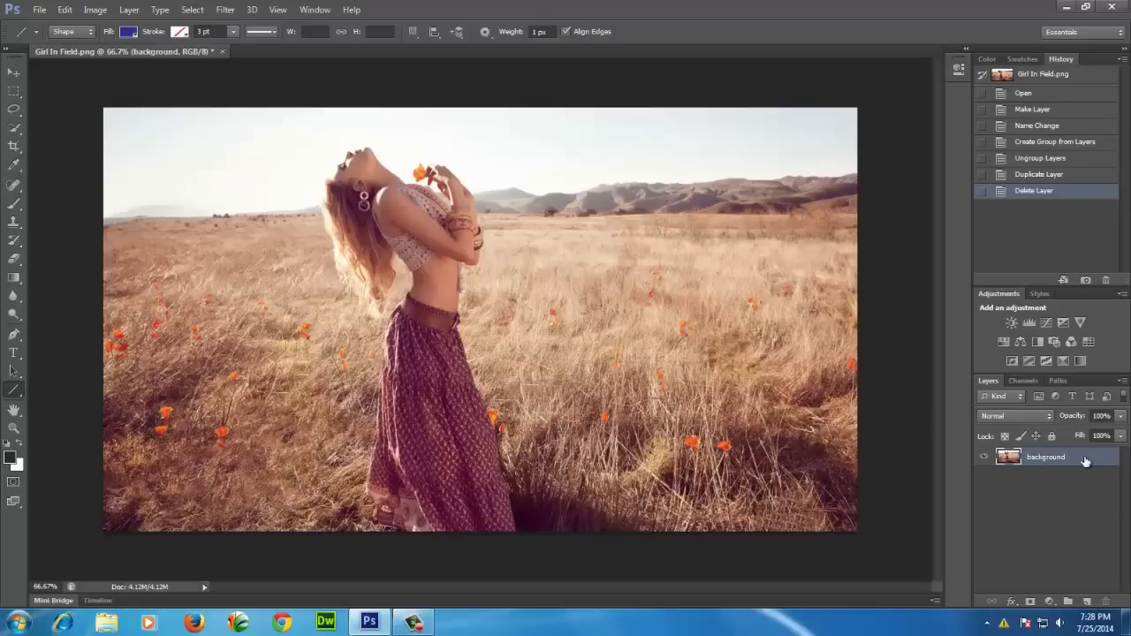
Duplicate the background layer and hide the original background layer.
drag(1085, 460, 1089, 601)
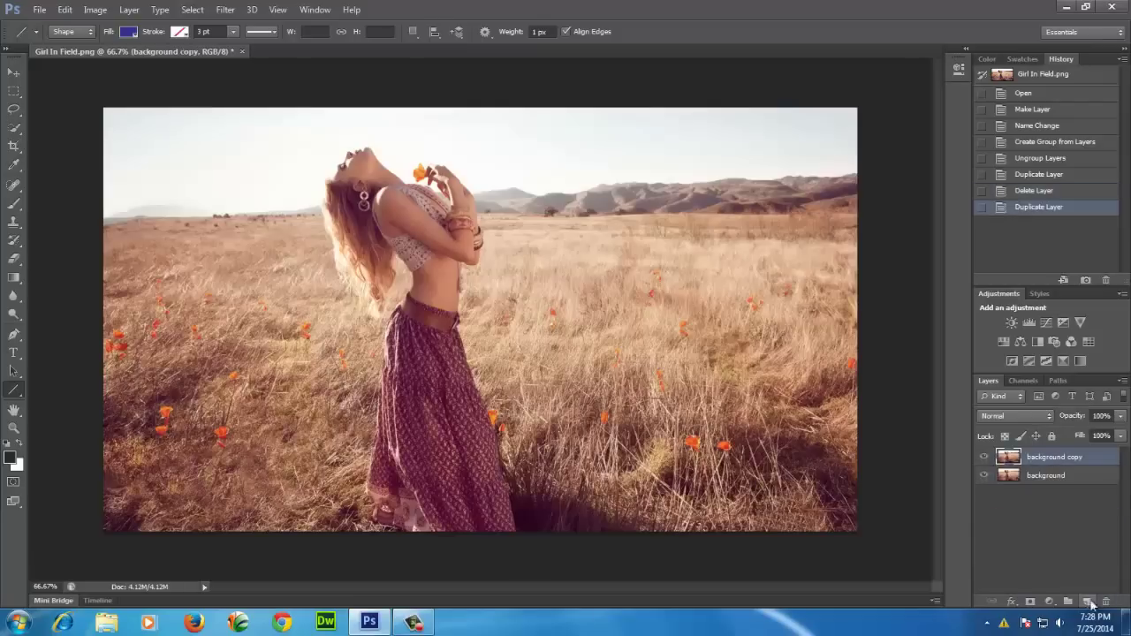
click(984, 476)
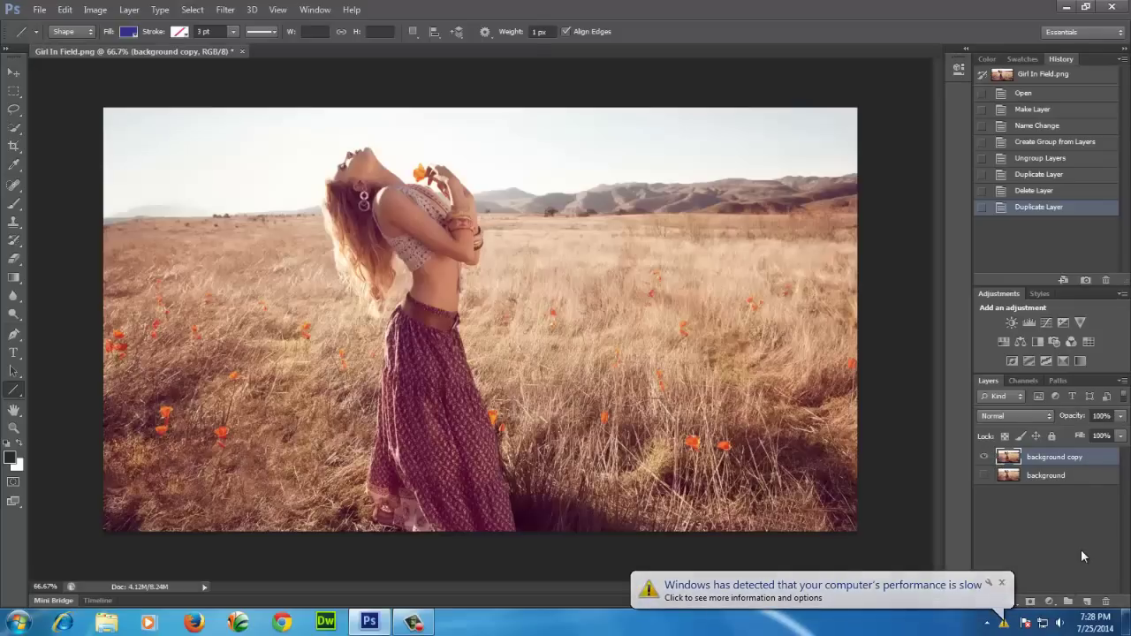
click(1001, 584)
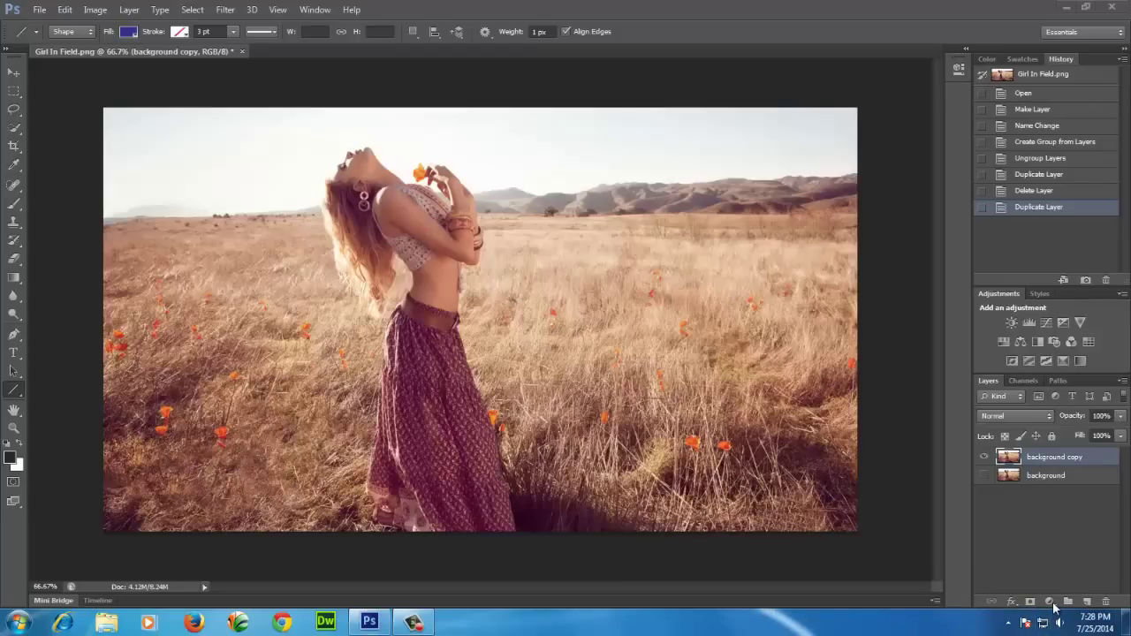
Add a Hue/Saturation adjustment layer above the background copy with Saturation 25 and Lightness 10.
click(1050, 601)
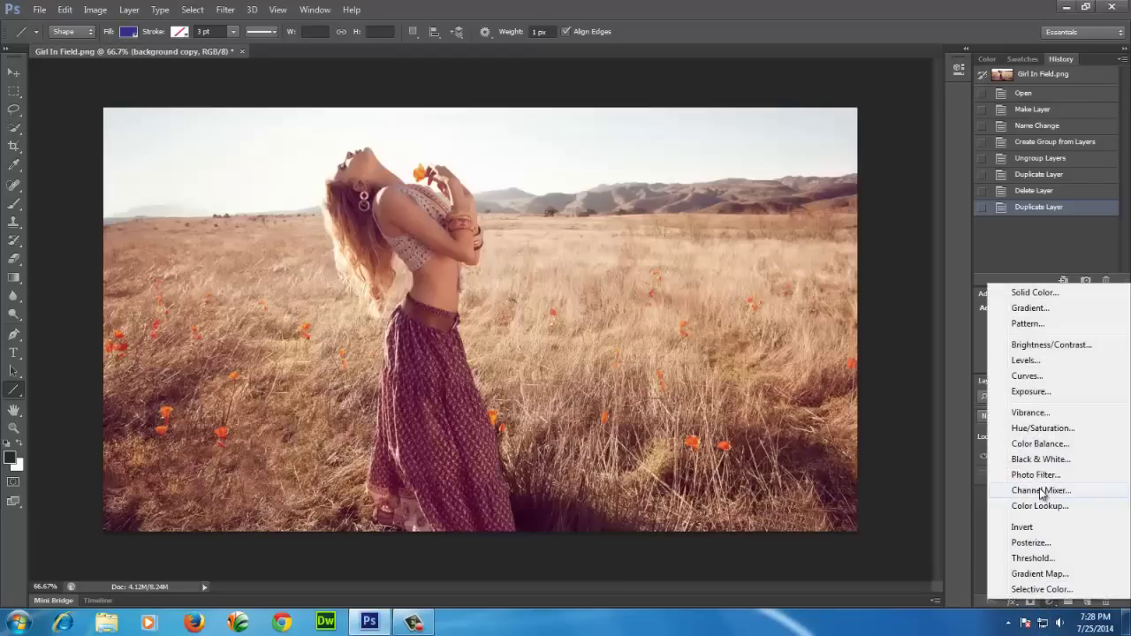
click(1045, 430)
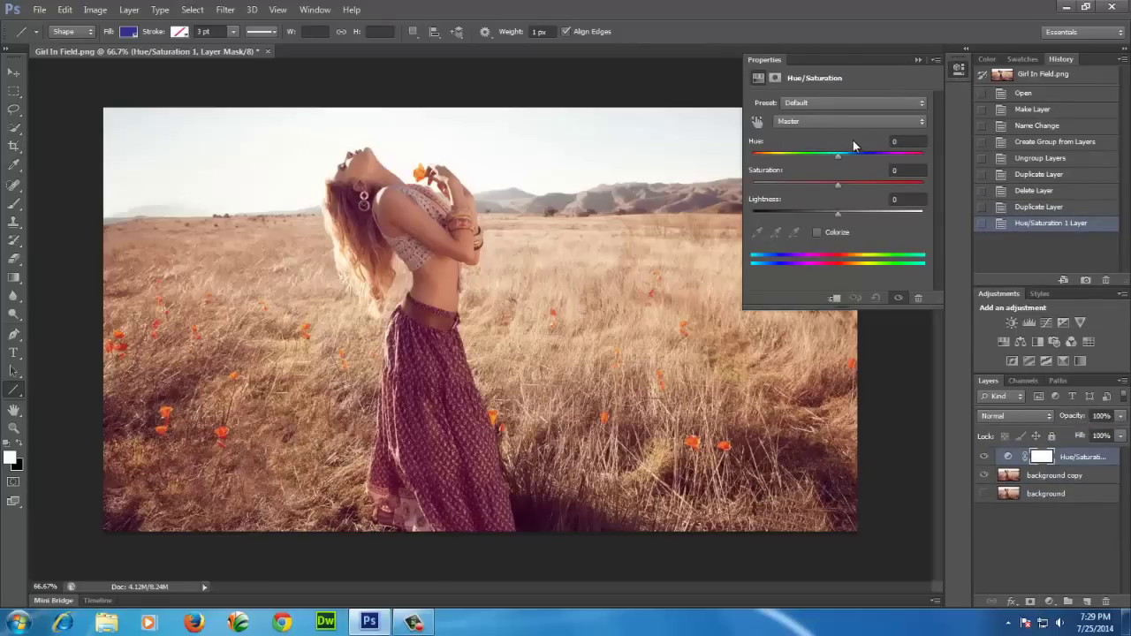
click(906, 171)
text(25)
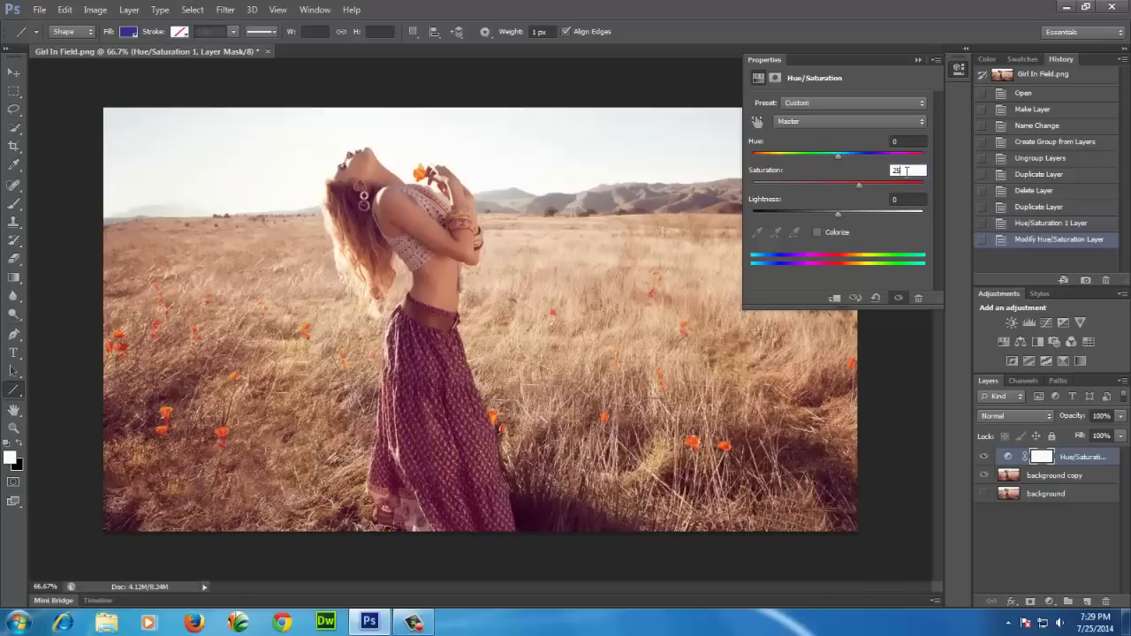
click(903, 200)
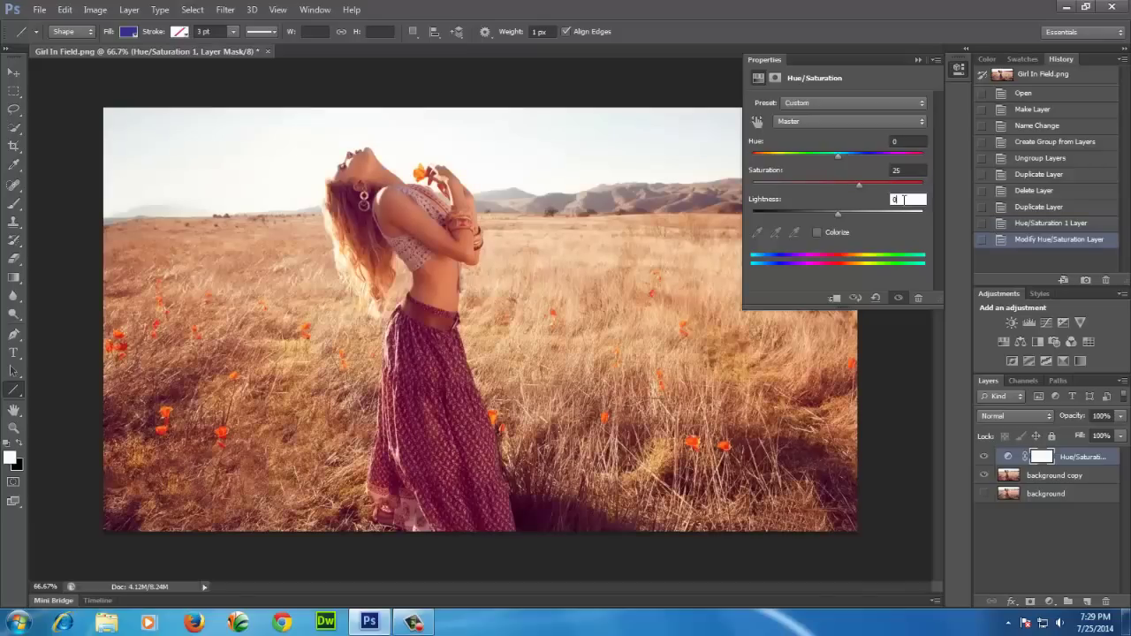
text(10)
click(918, 60)
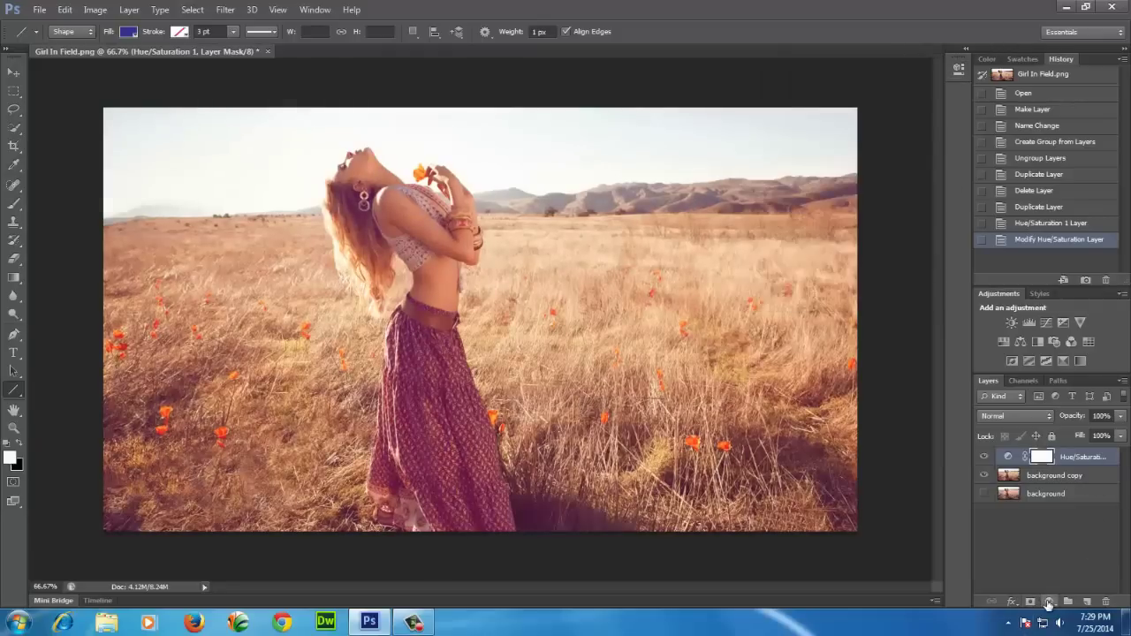
Add a Solid Color fill layer in yellow #fff372 above the Hue/Saturation layer.
click(1048, 601)
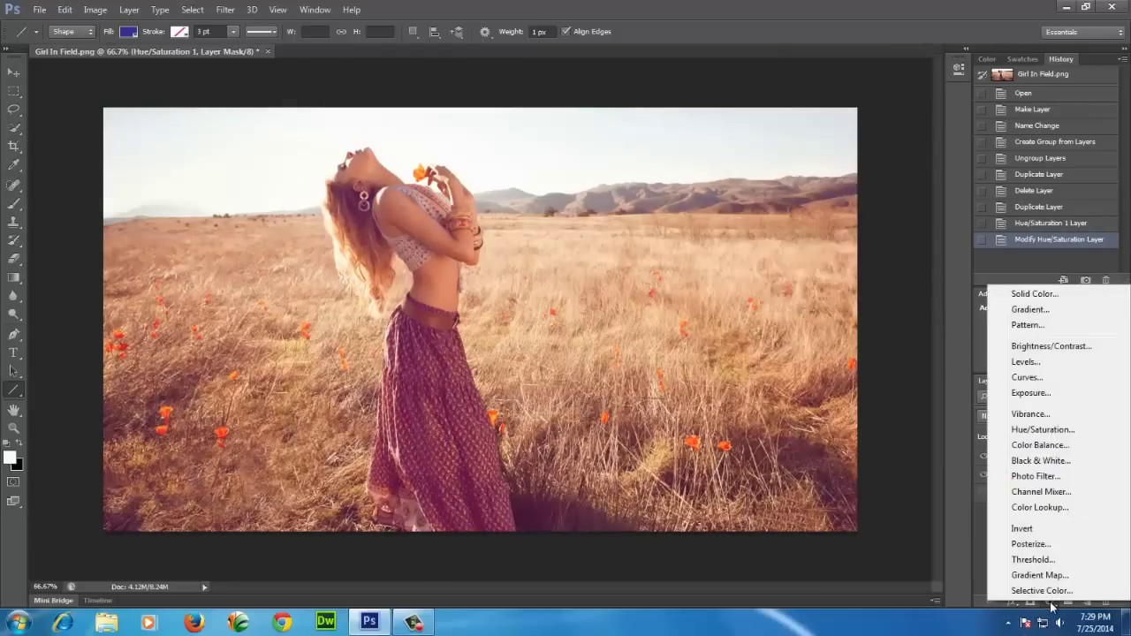
click(1038, 300)
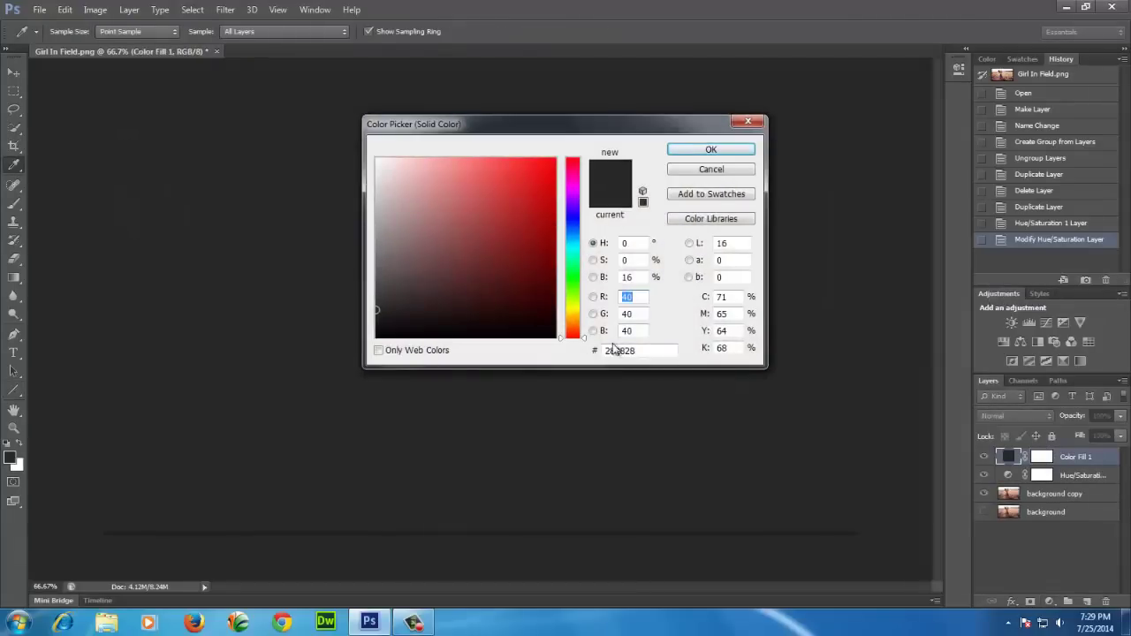
drag(647, 351, 569, 352)
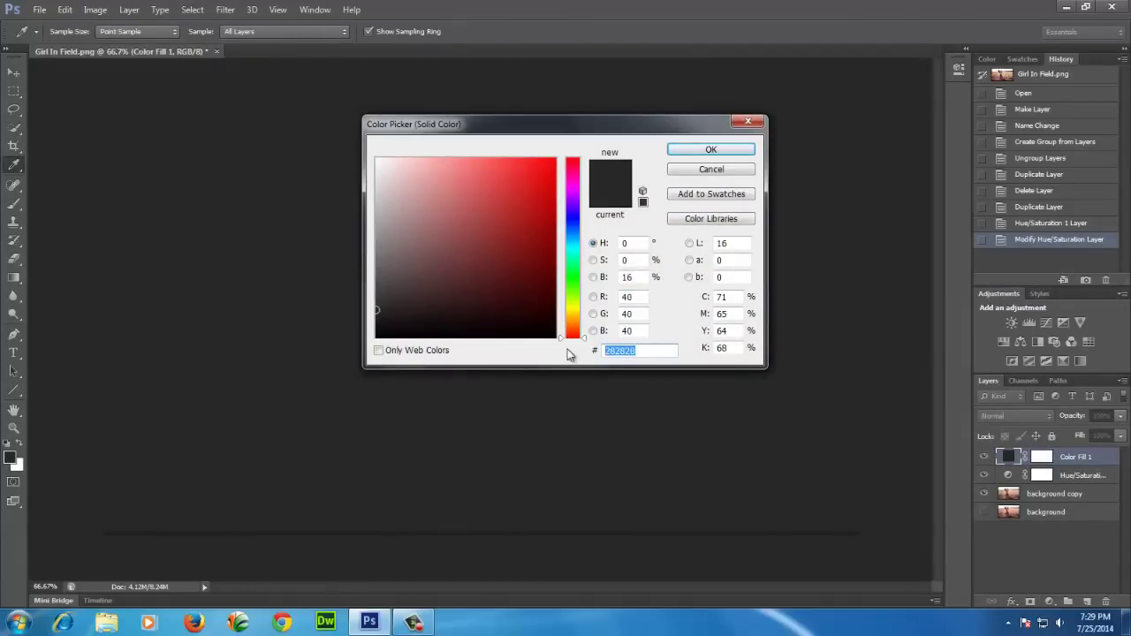
text(fff)
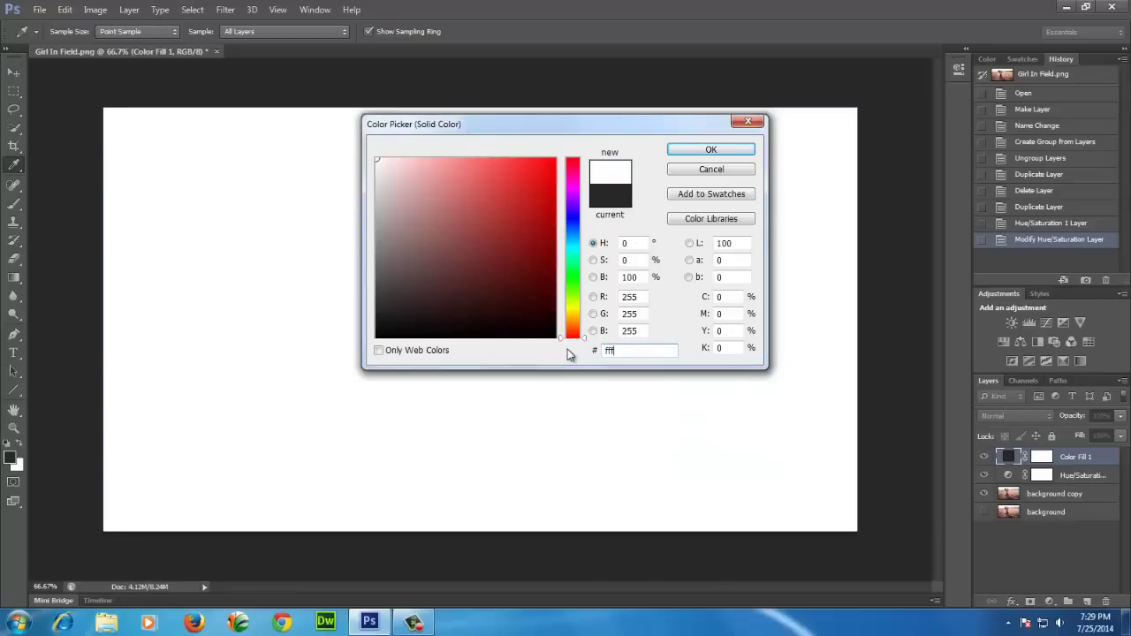
text(372)
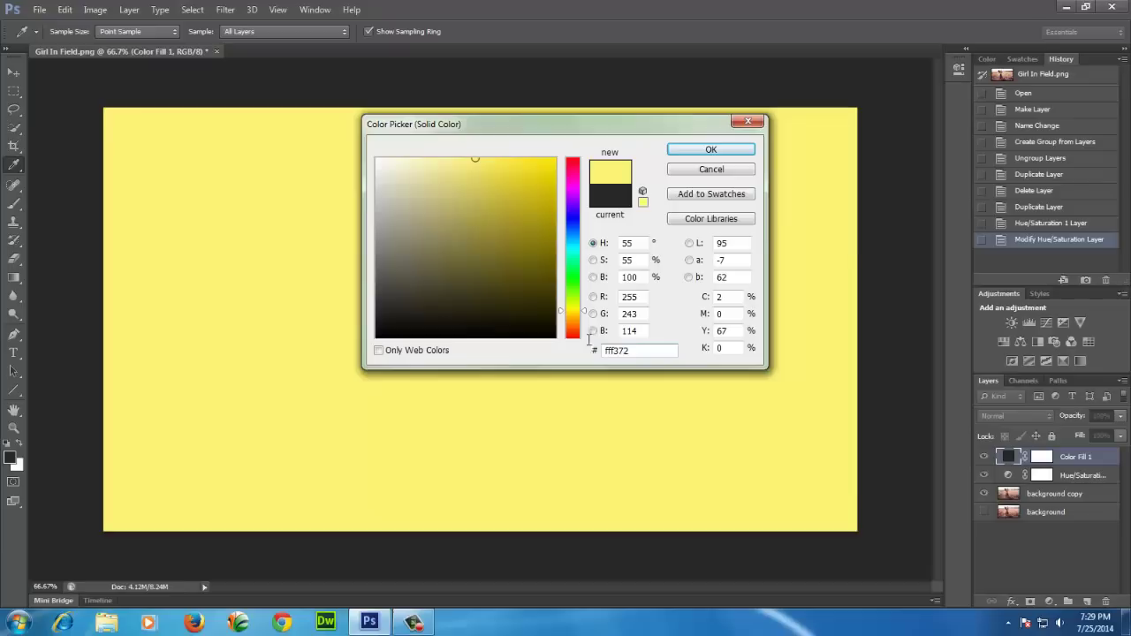
click(711, 150)
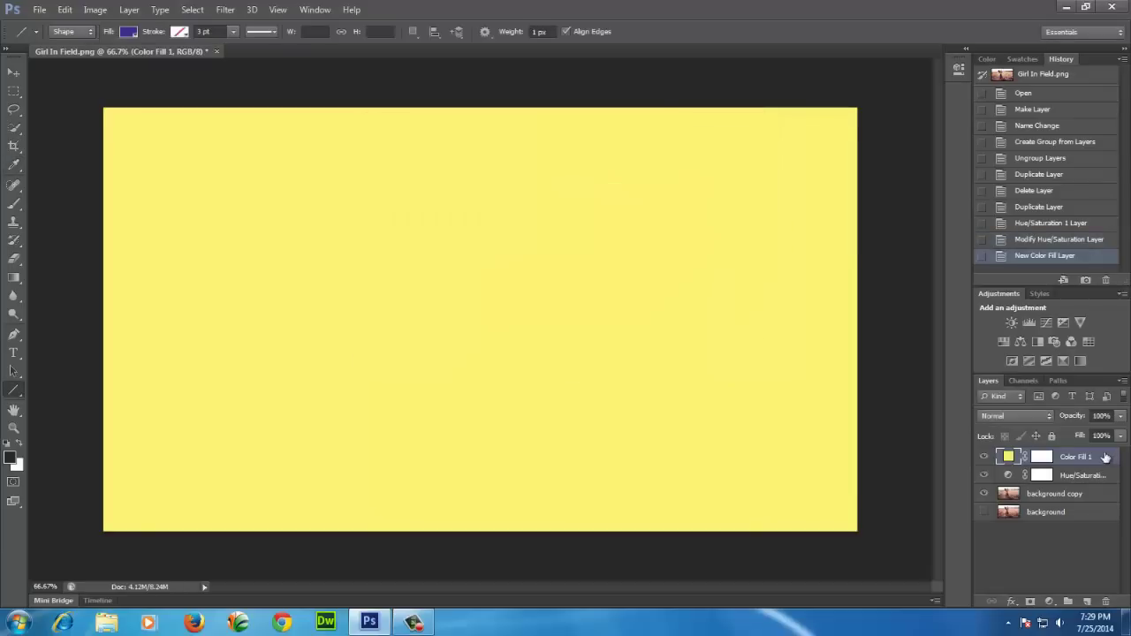
Set the yellow fill layer's blending mode to Multiply and its opacity to 80%.
click(1015, 416)
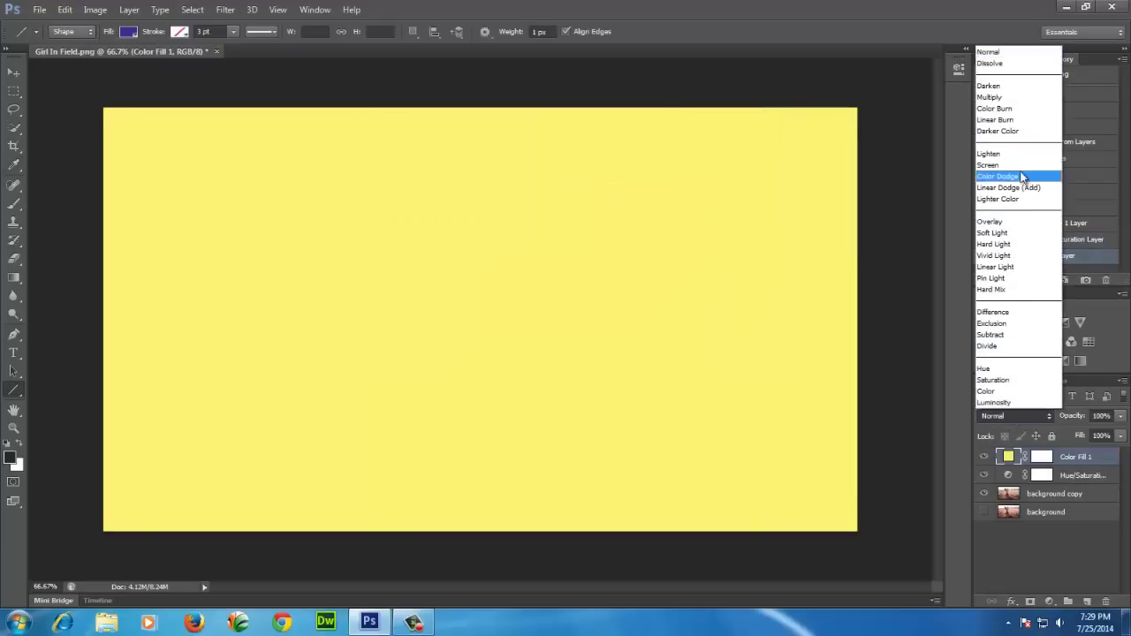
click(1011, 97)
click(1104, 416)
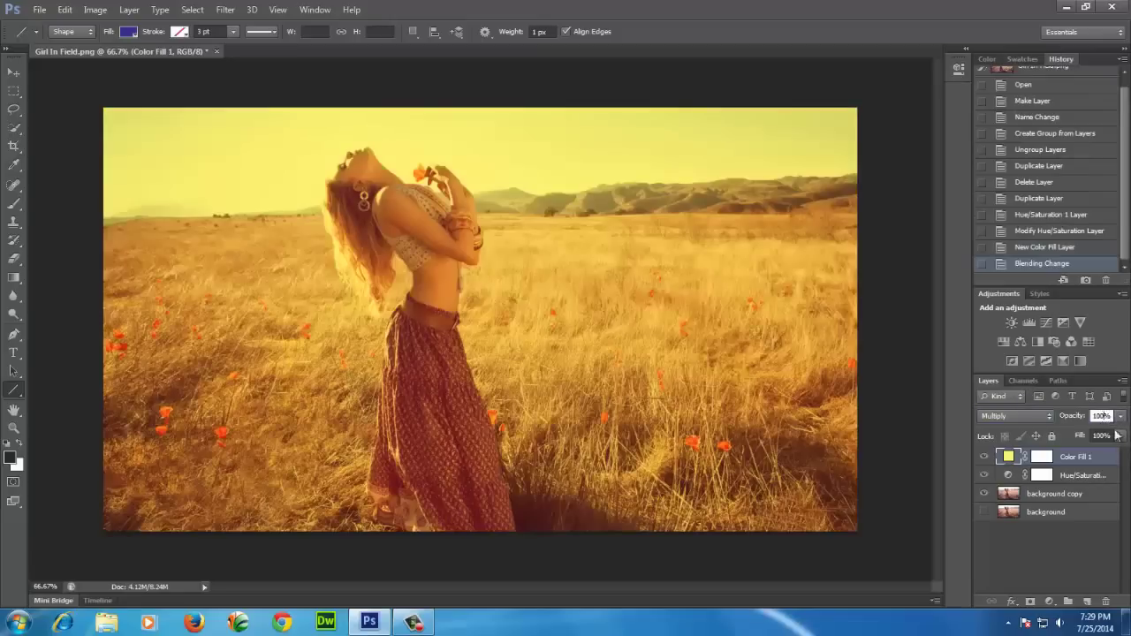
text(0)
key(Return)
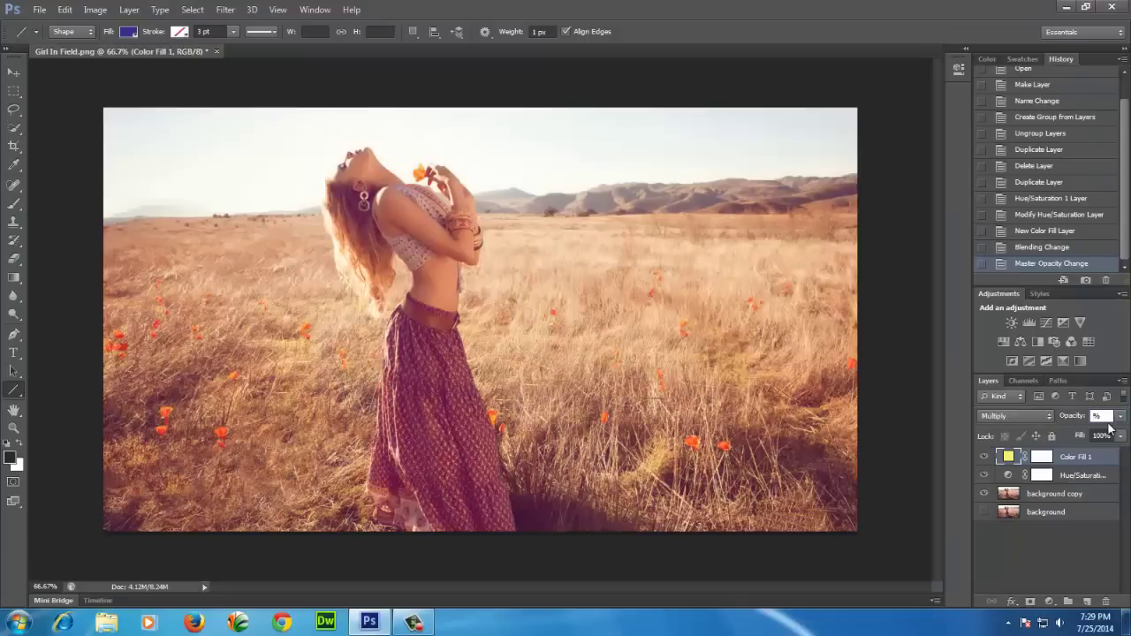
text(80)
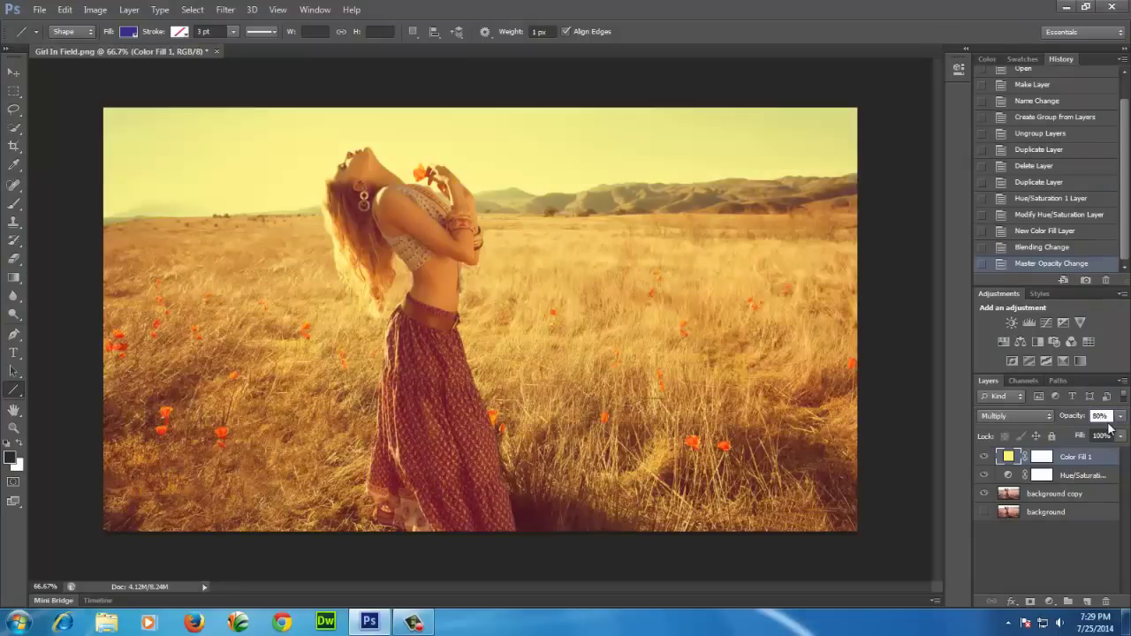
click(1040, 546)
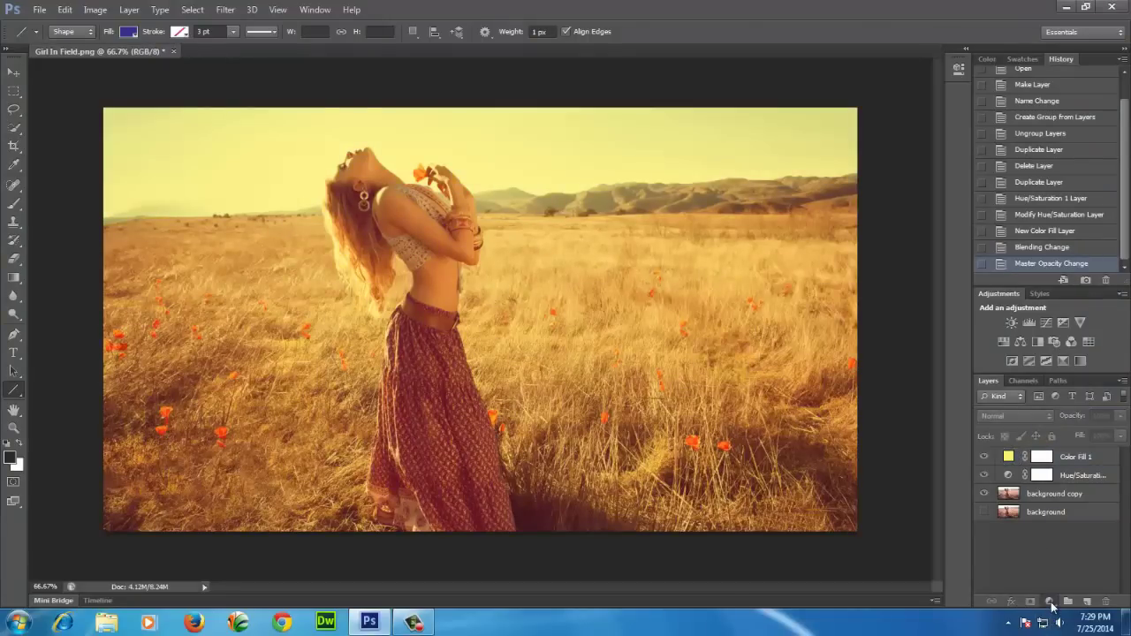
Add a Solid Color fill layer in purple #c67dff above the yellow fill layer.
click(1049, 602)
click(1079, 294)
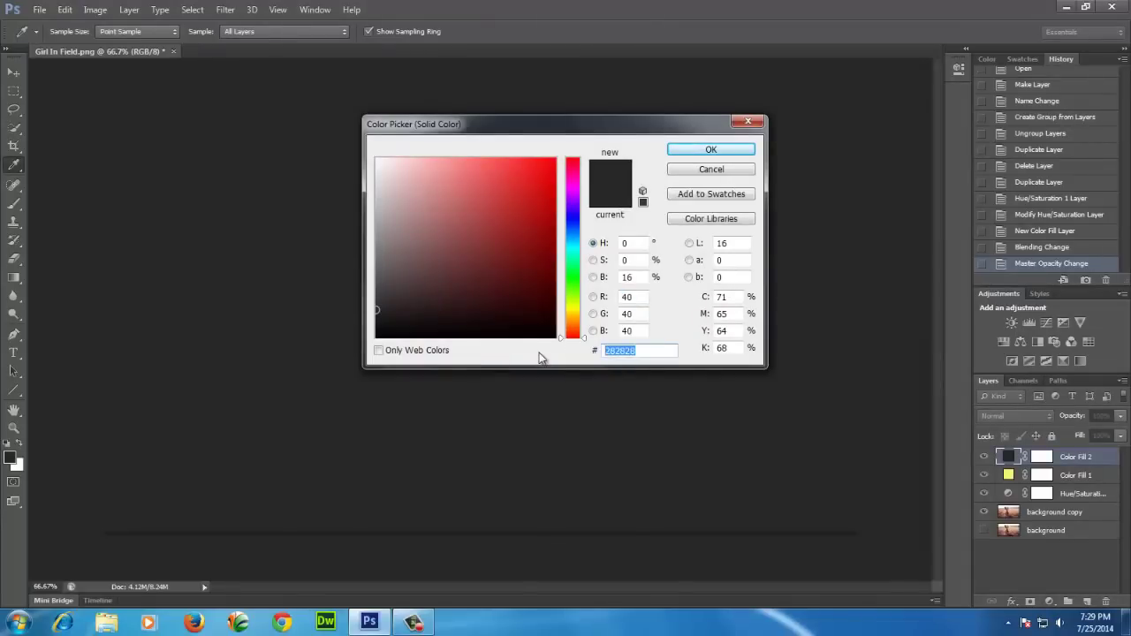
text(c6)
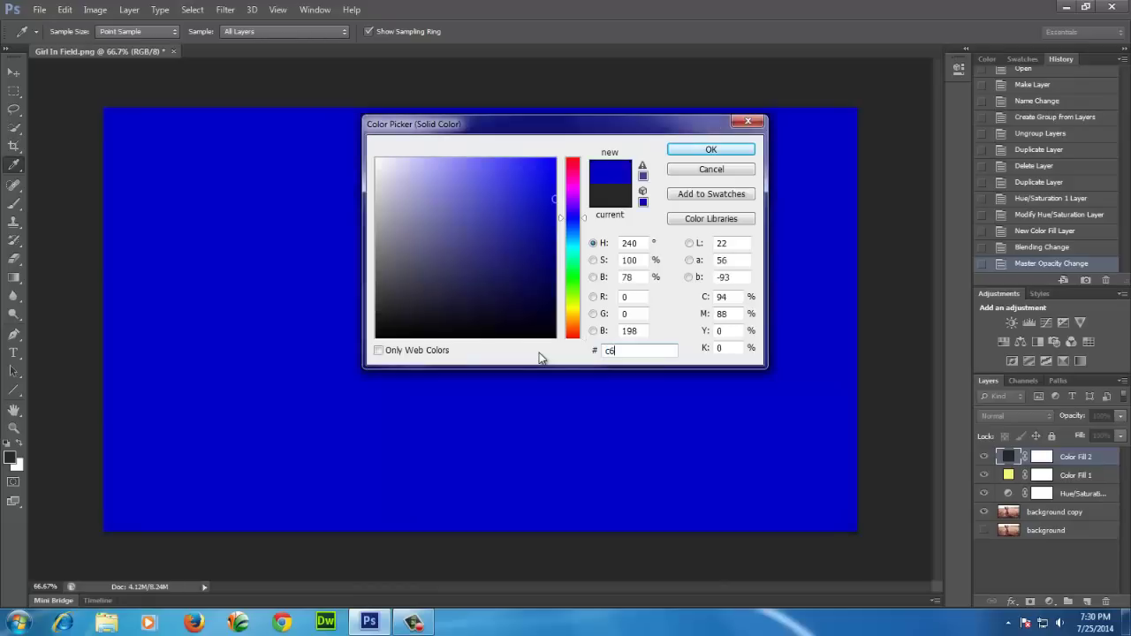
text(7dff)
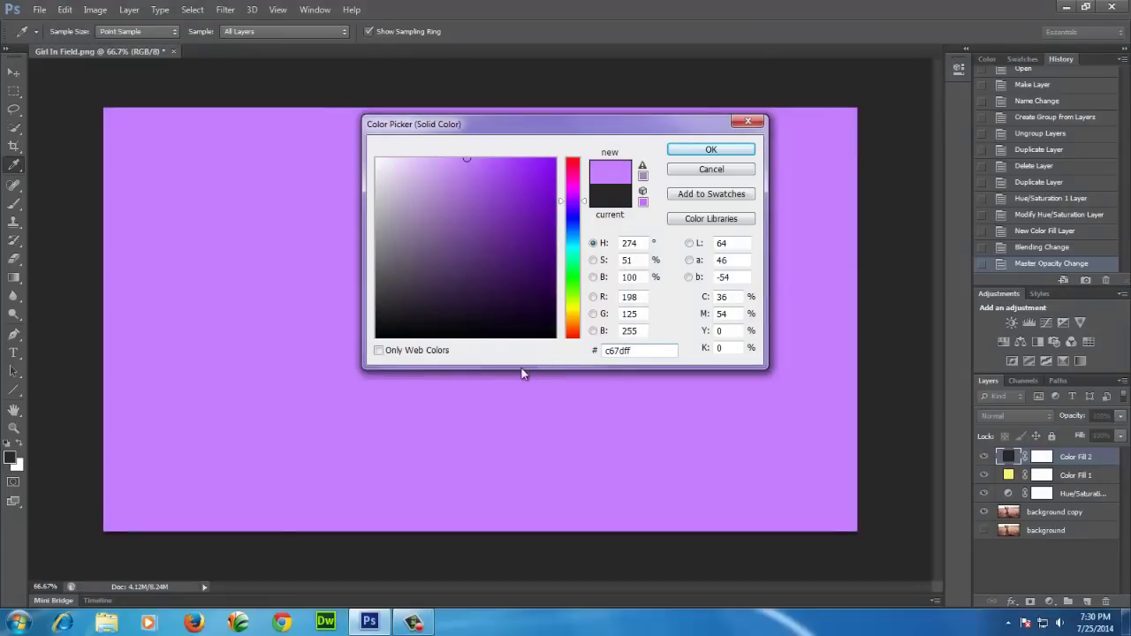
click(688, 148)
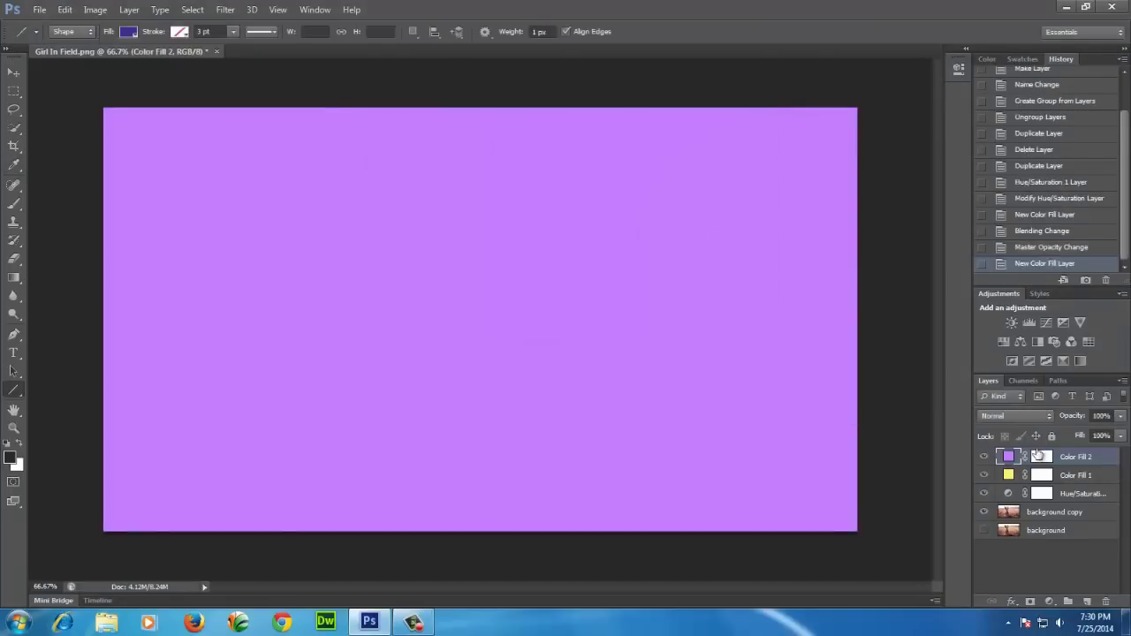
Set the purple fill layer's blending mode to Lighten and its opacity to 50%.
click(1028, 416)
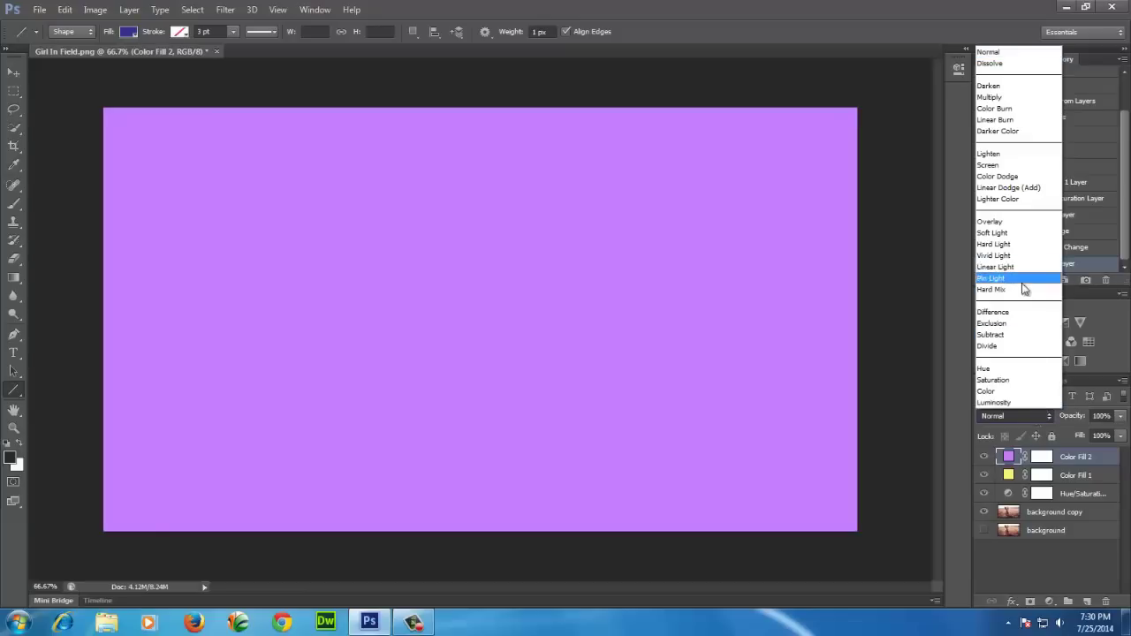
click(987, 154)
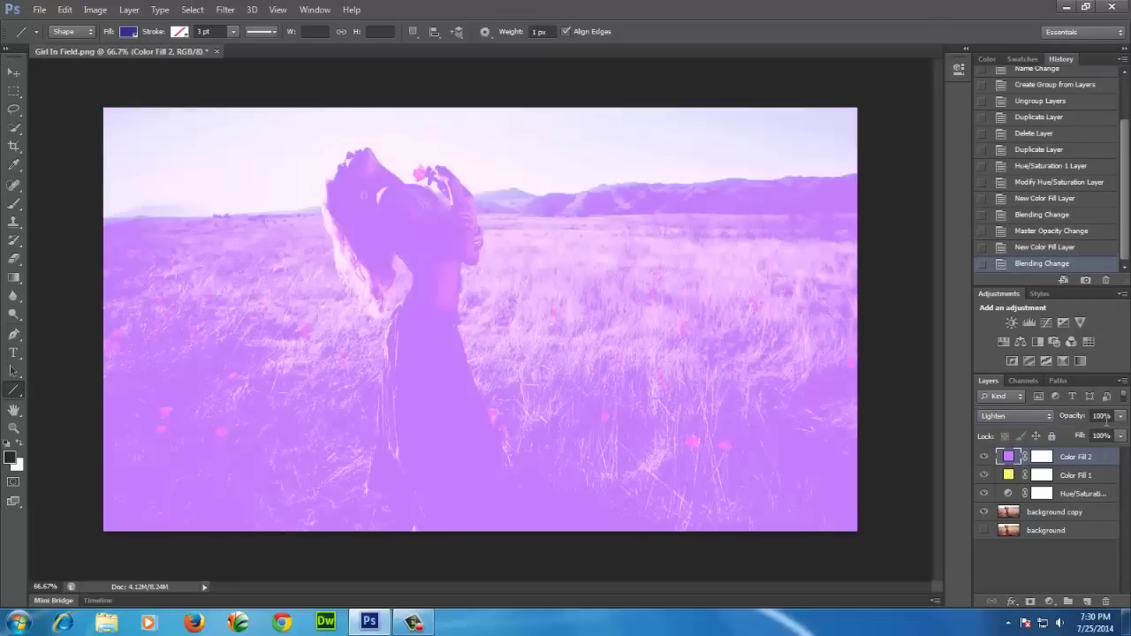
click(1101, 416)
text(0)
key(Return)
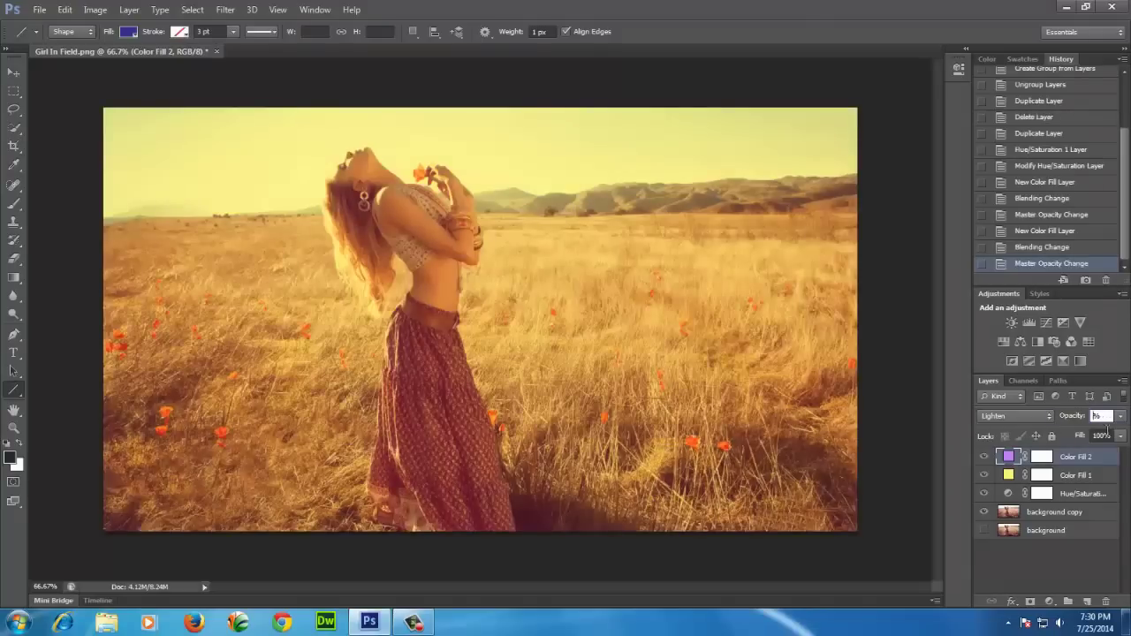
text(50)
key(Return)
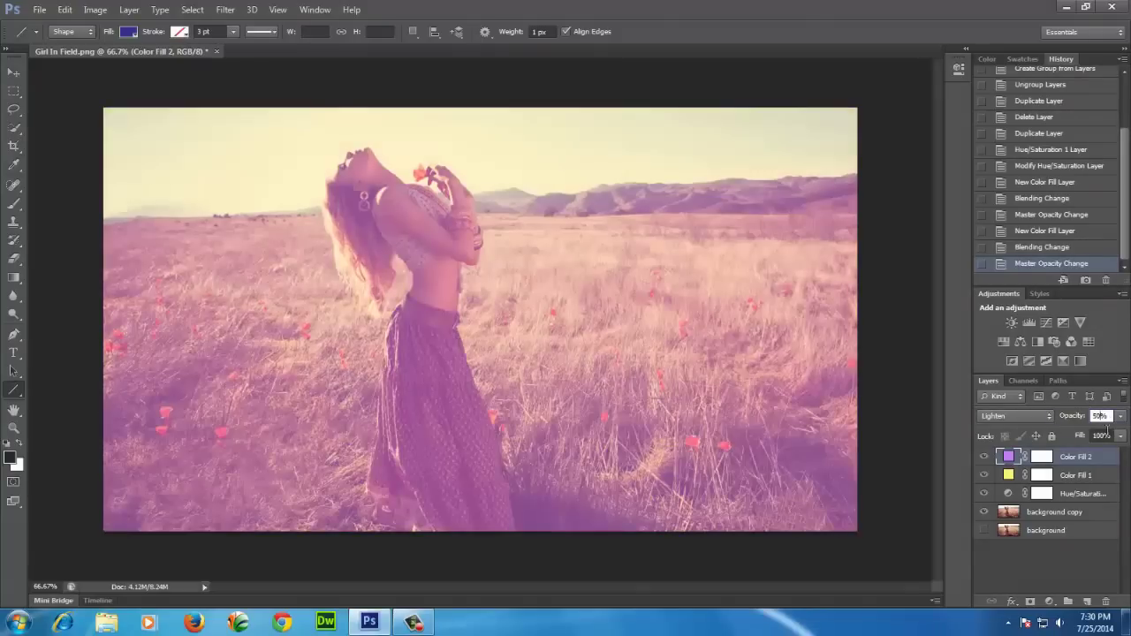
Set the purple fill layer's Fill value to 50% and deselect the layer.
click(1107, 434)
text(0)
key(Return)
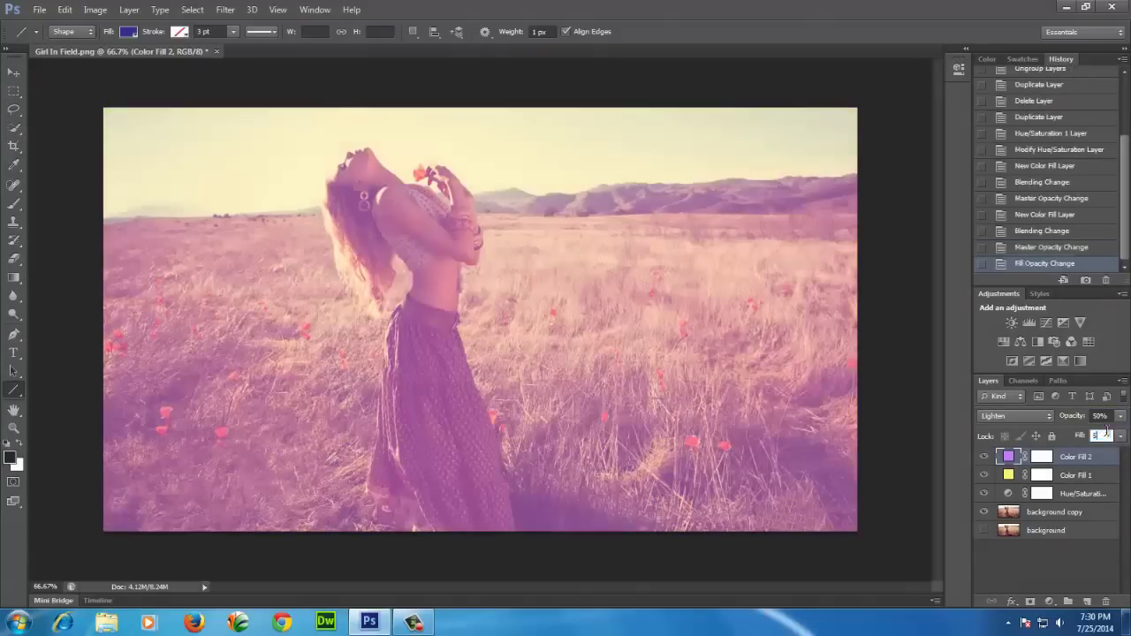
text(50)
click(1041, 553)
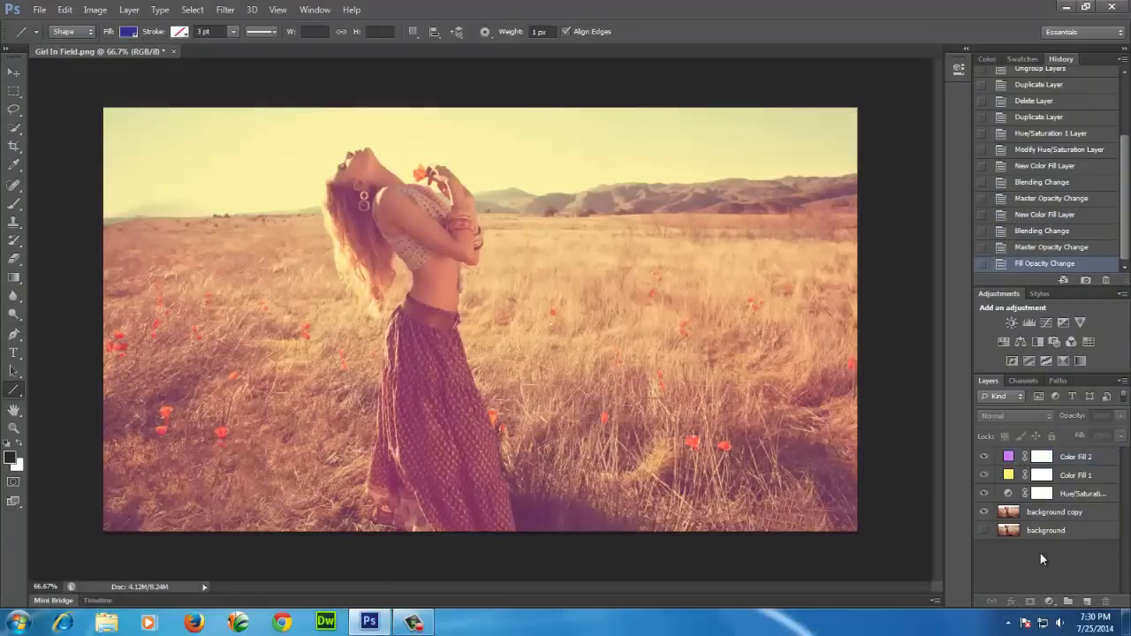
Add a Solid Color fill layer in blue #578aff above the purple fill layer.
click(1049, 602)
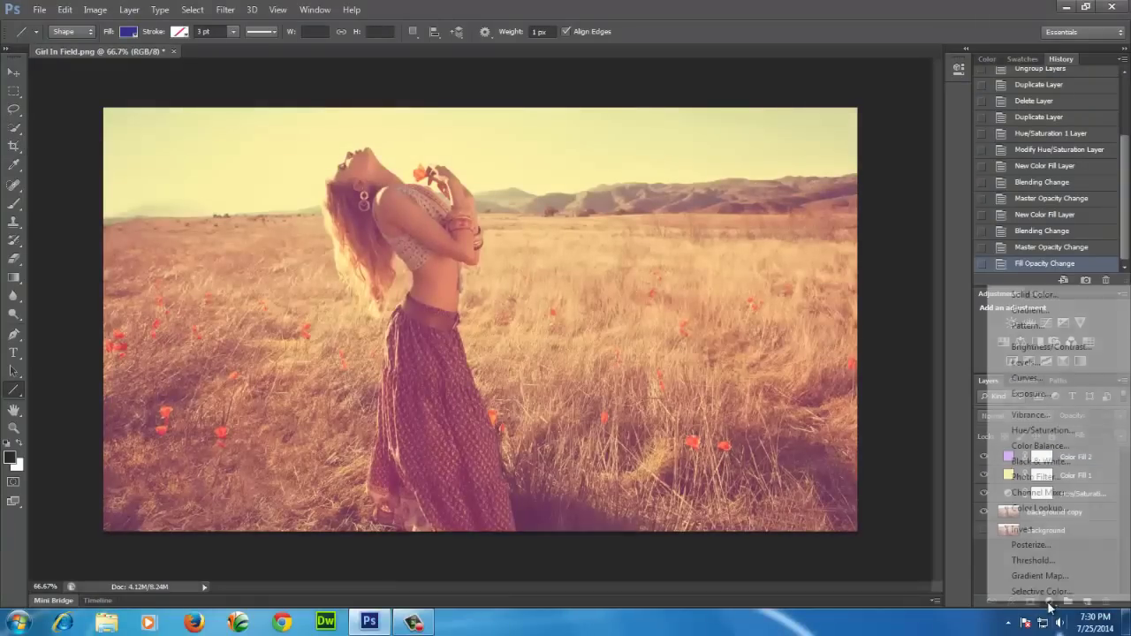
click(1033, 298)
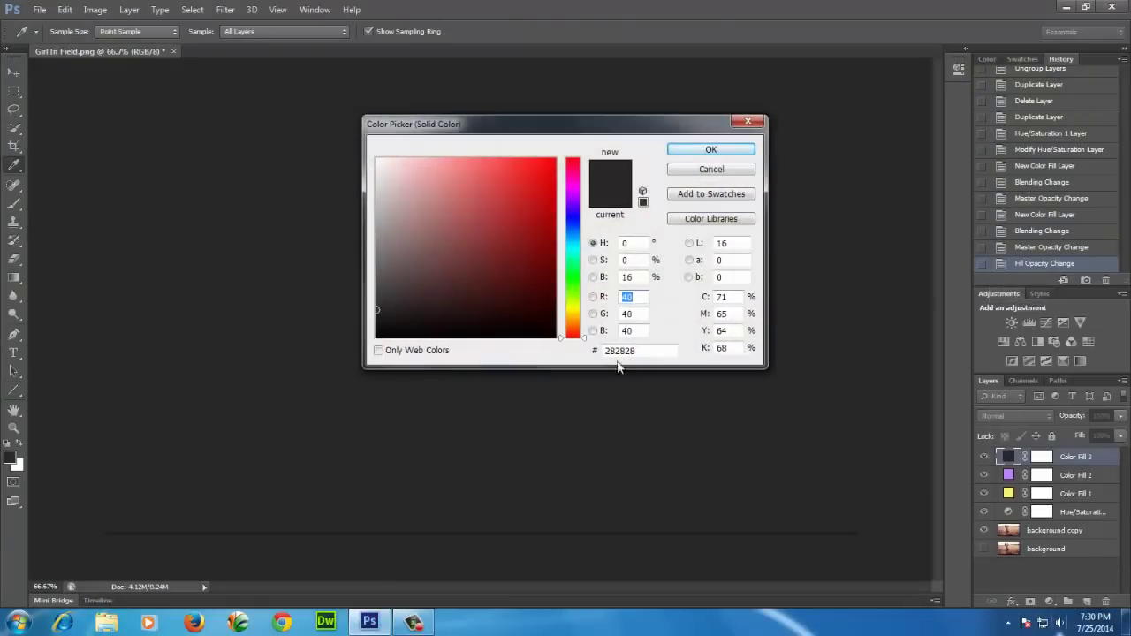
drag(651, 350, 590, 354)
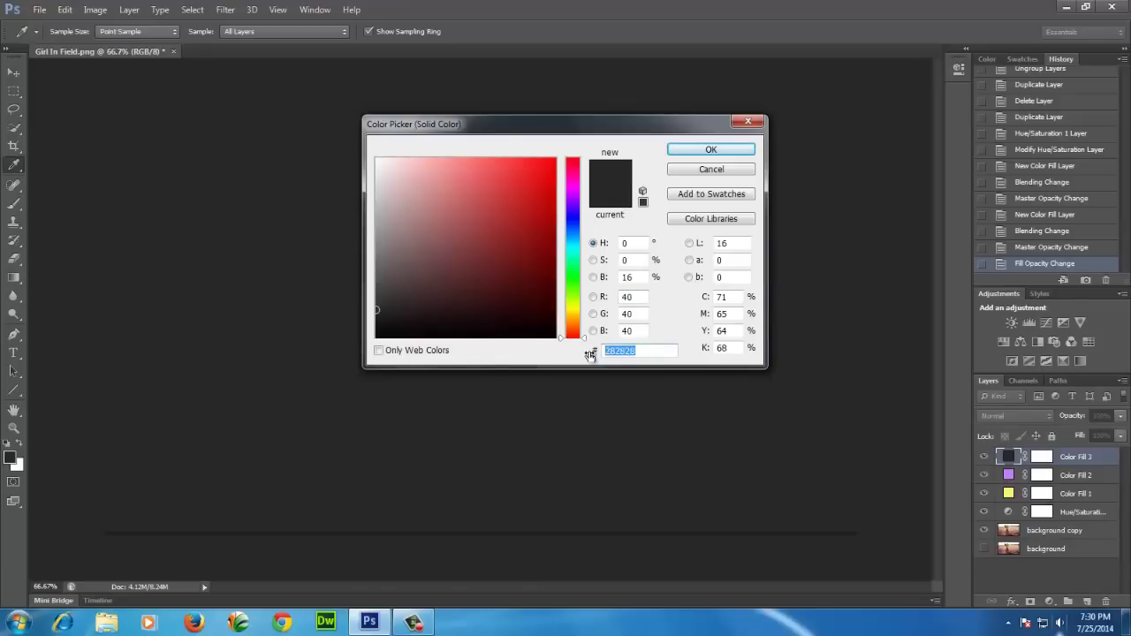
text(57)
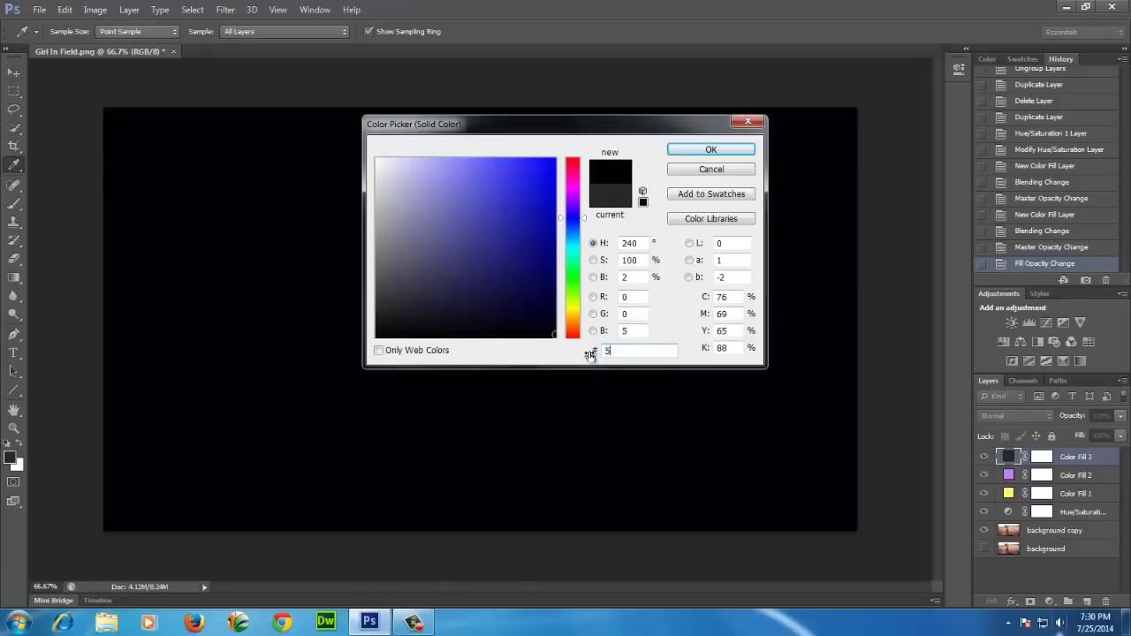
text(8aff)
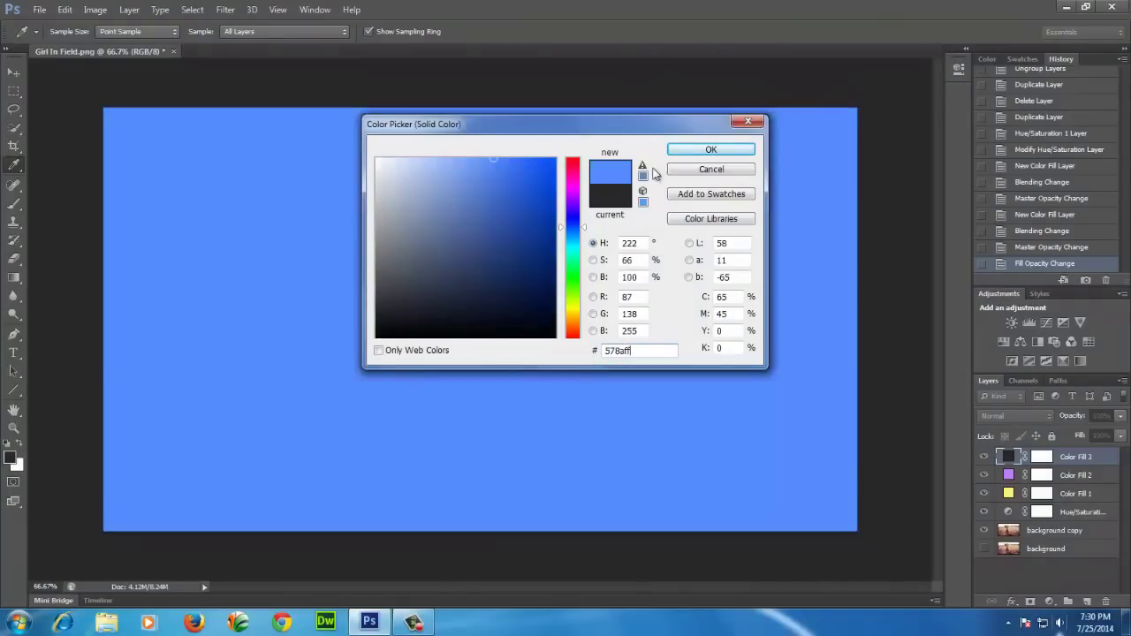
click(711, 150)
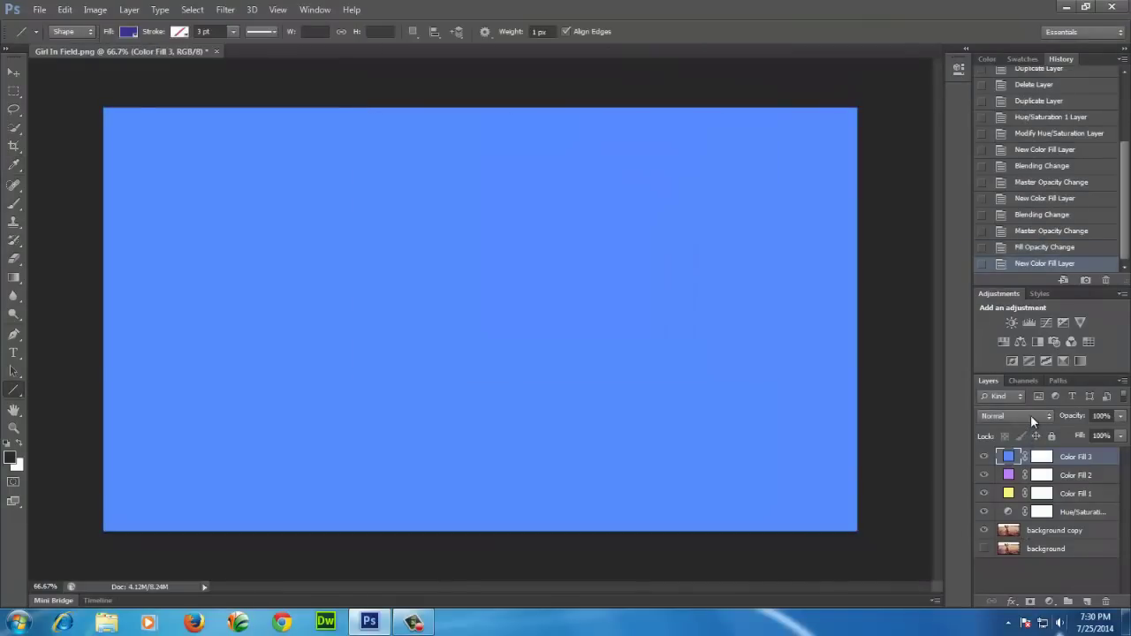
Set the blue fill layer's blending mode to Color Dodge and its opacity to 50%.
click(1031, 417)
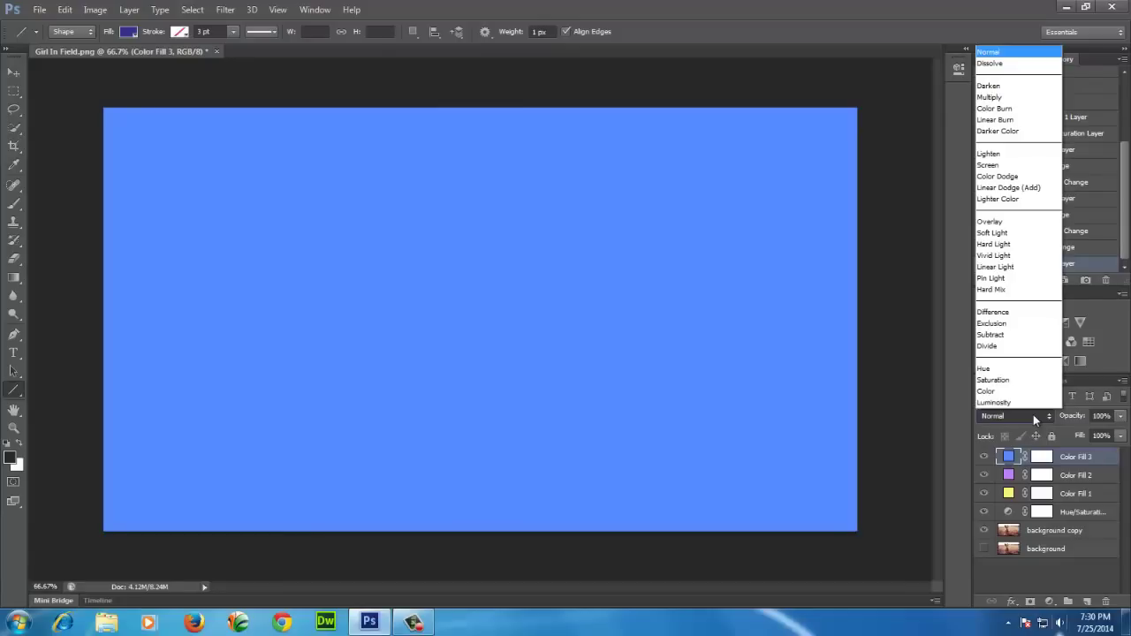
click(1013, 178)
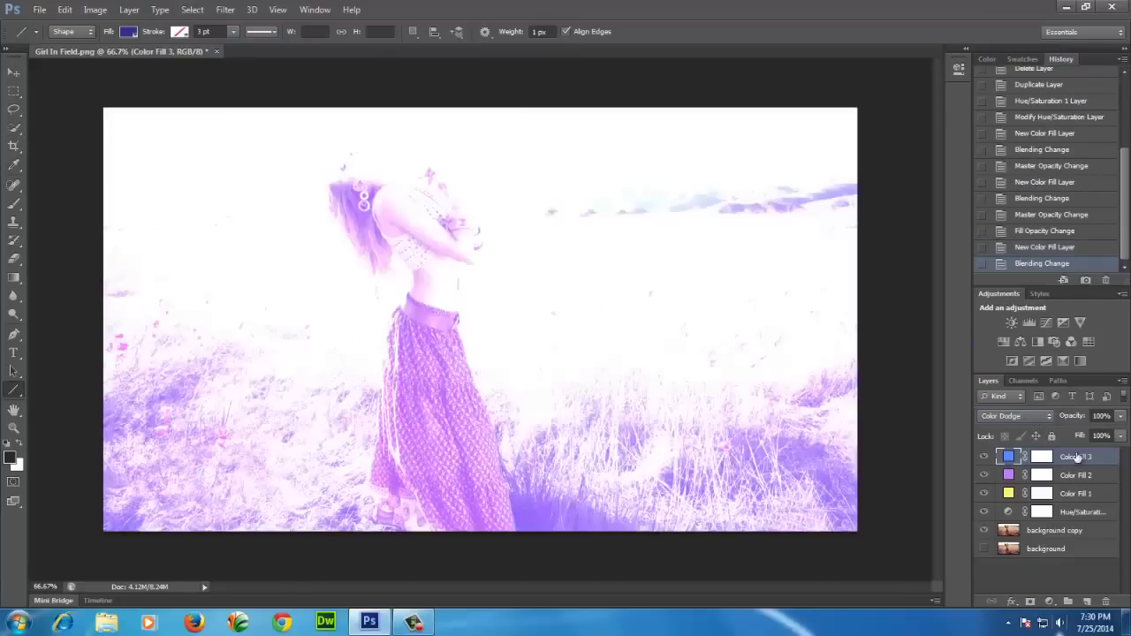
click(1104, 416)
text(5)
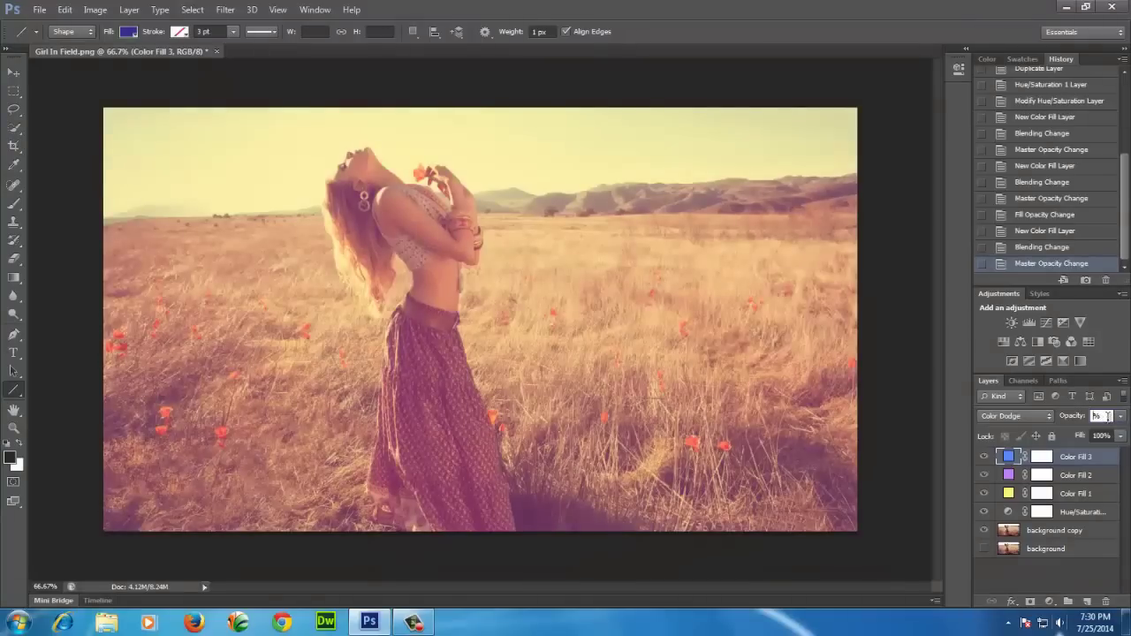
text(0)
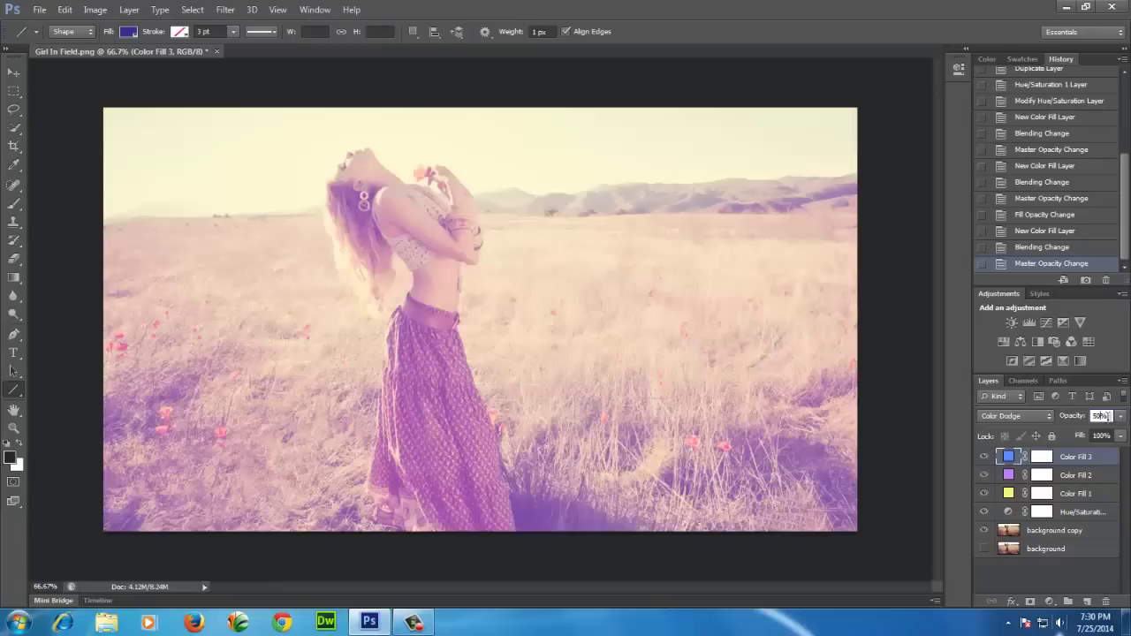
Set the blue fill layer's Fill value to 50% and deselect the layer.
key(Tab)
text(5)
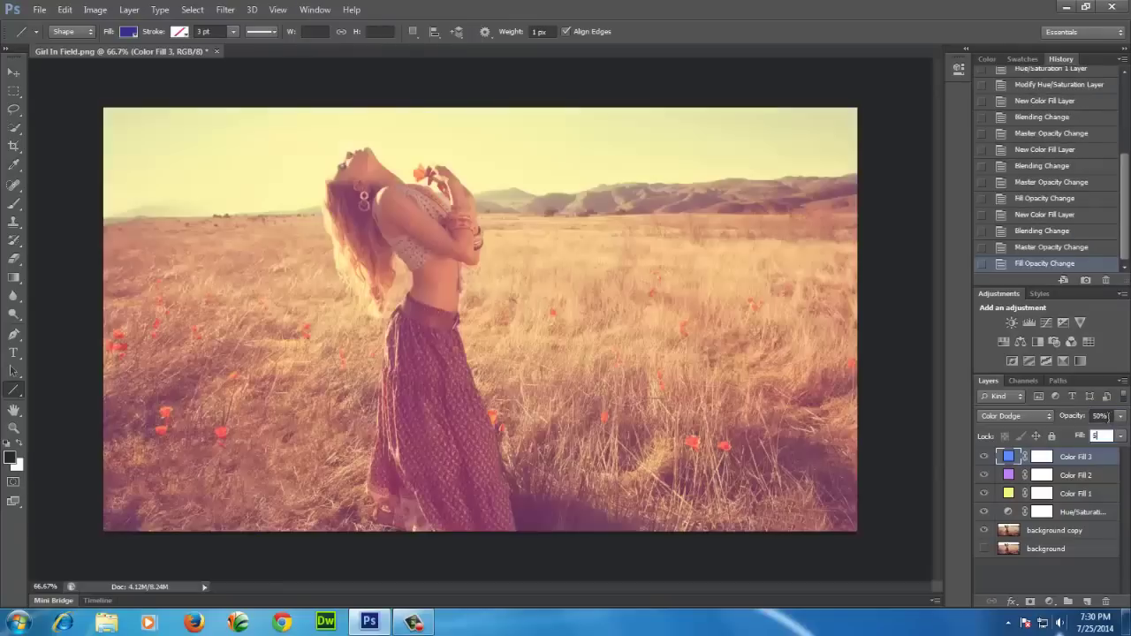
text(0)
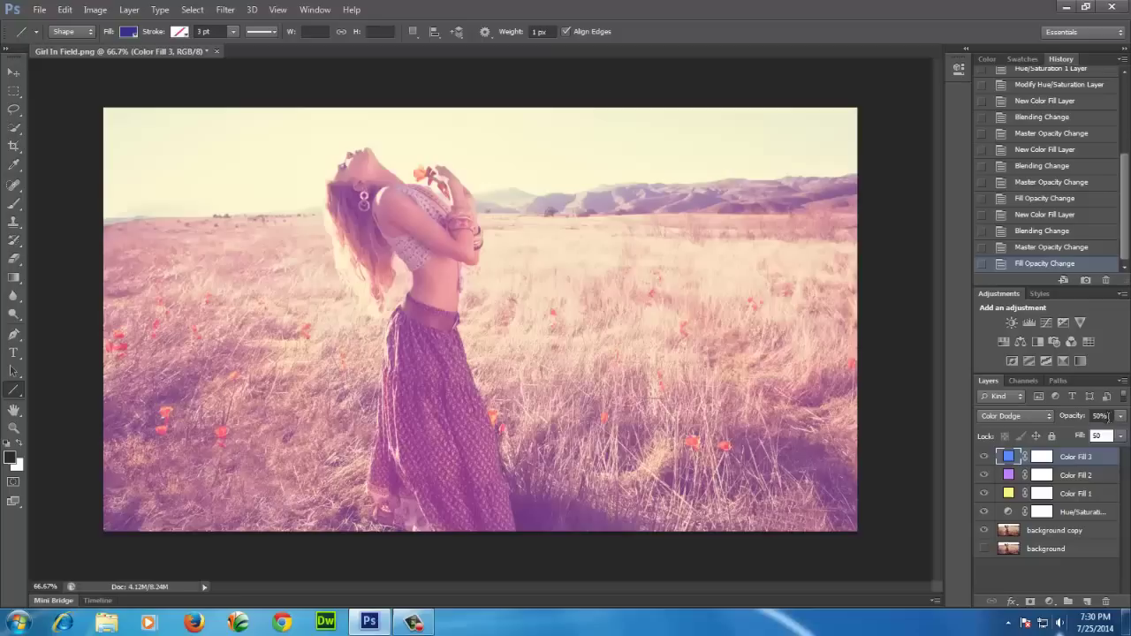
click(1034, 580)
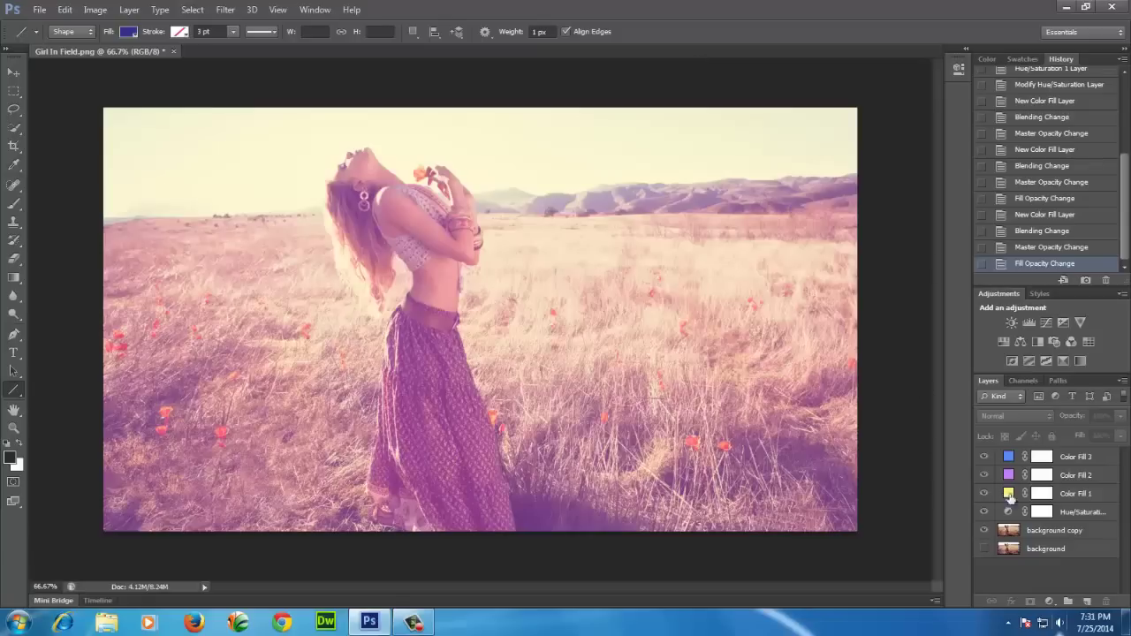
Group the Hue/Saturation layer with the three color fill layers, and hide and reshow the group to compare before and after.
click(1098, 513)
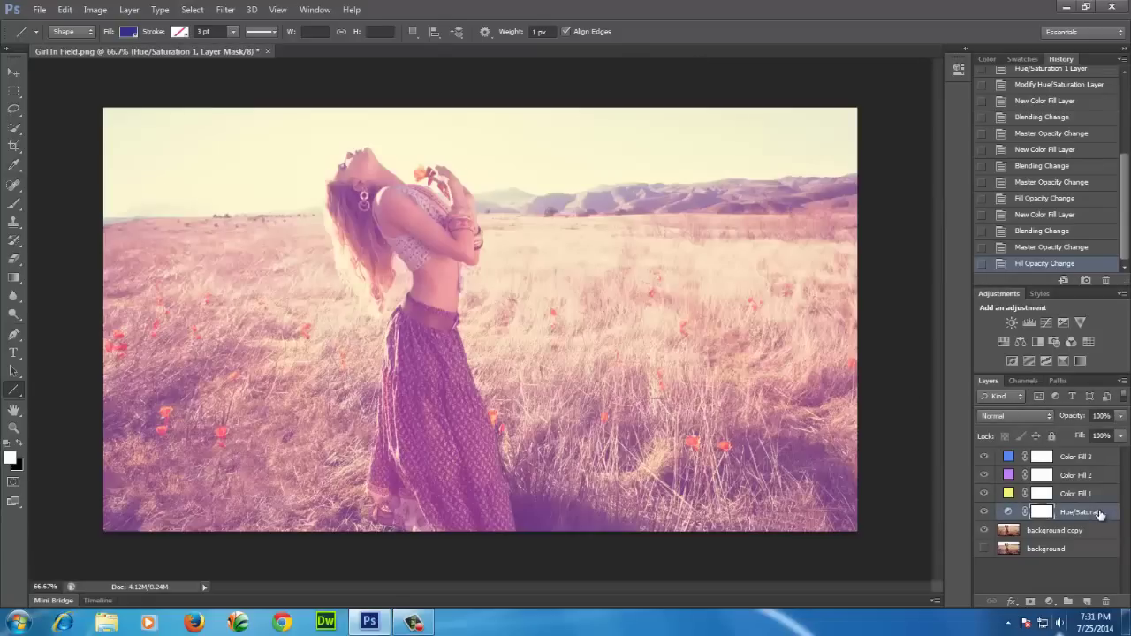
shift+click(1103, 491)
shift+click(1104, 474)
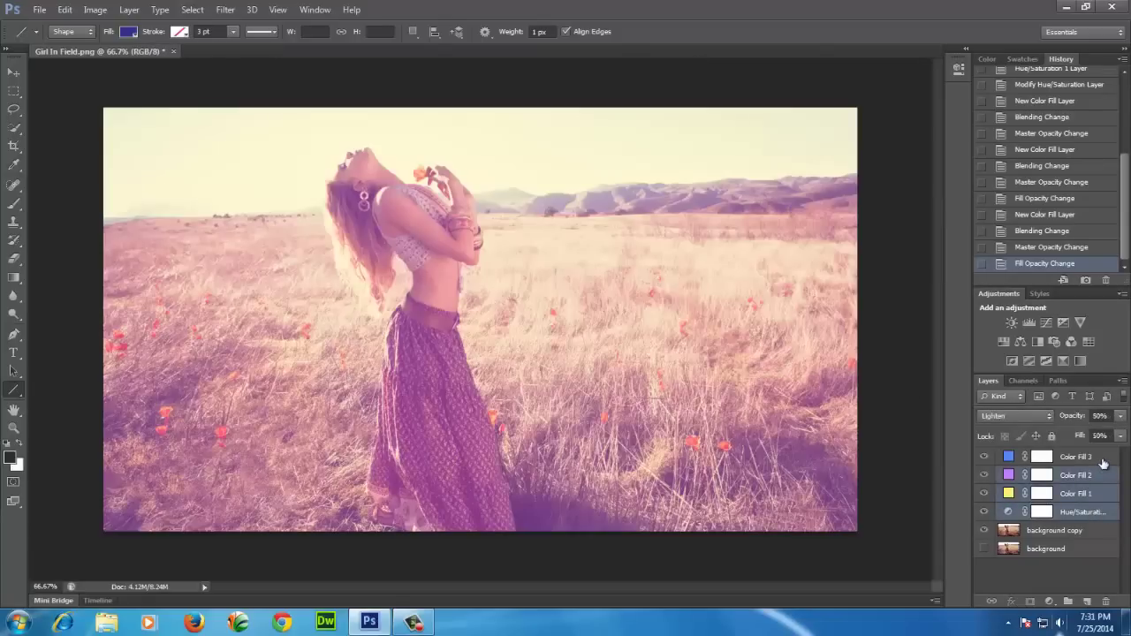
shift+click(1102, 459)
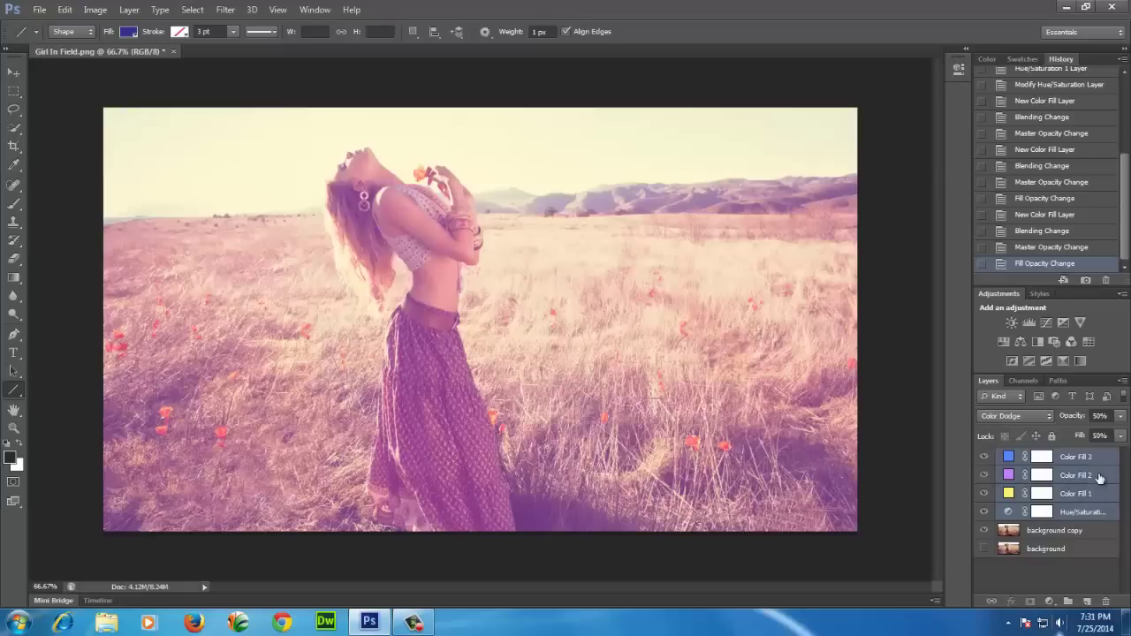
key(ctrl+g)
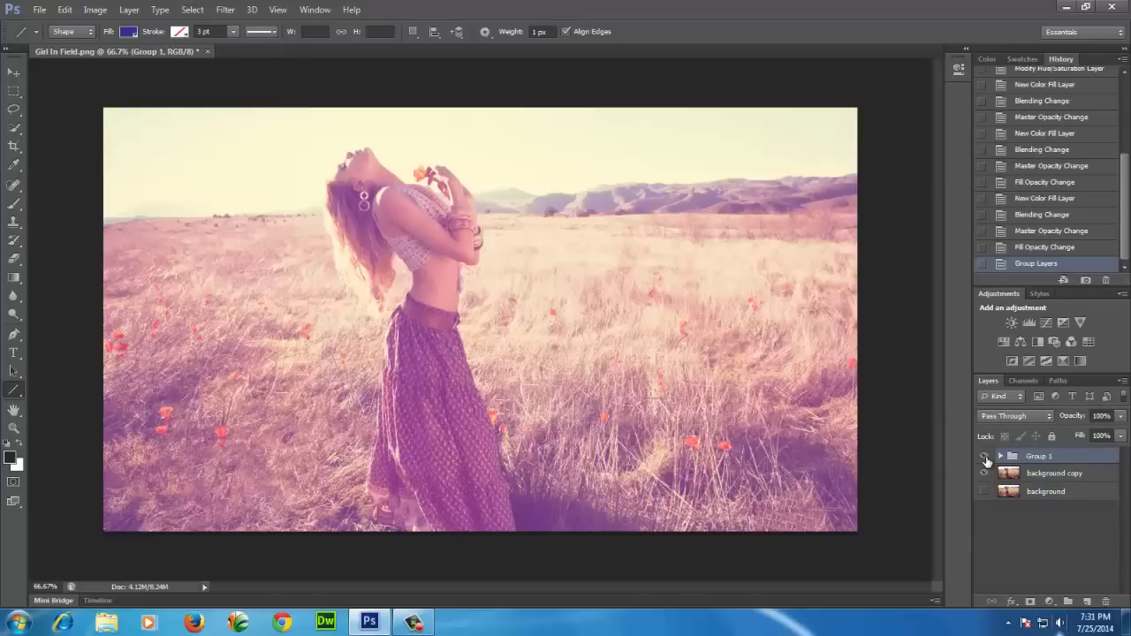
click(984, 456)
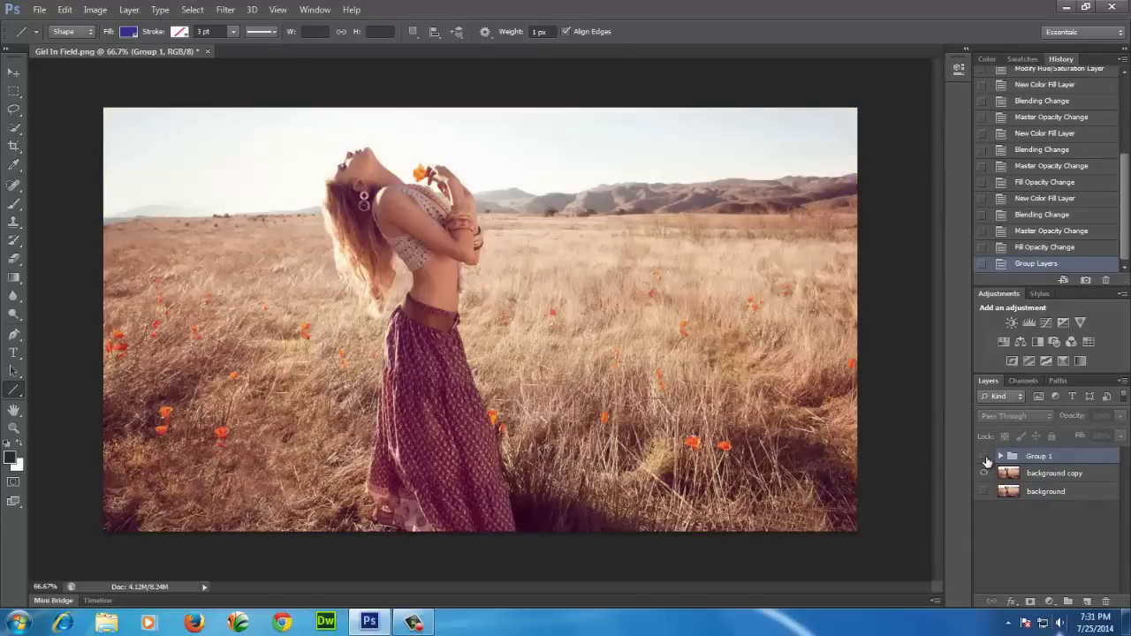
click(985, 457)
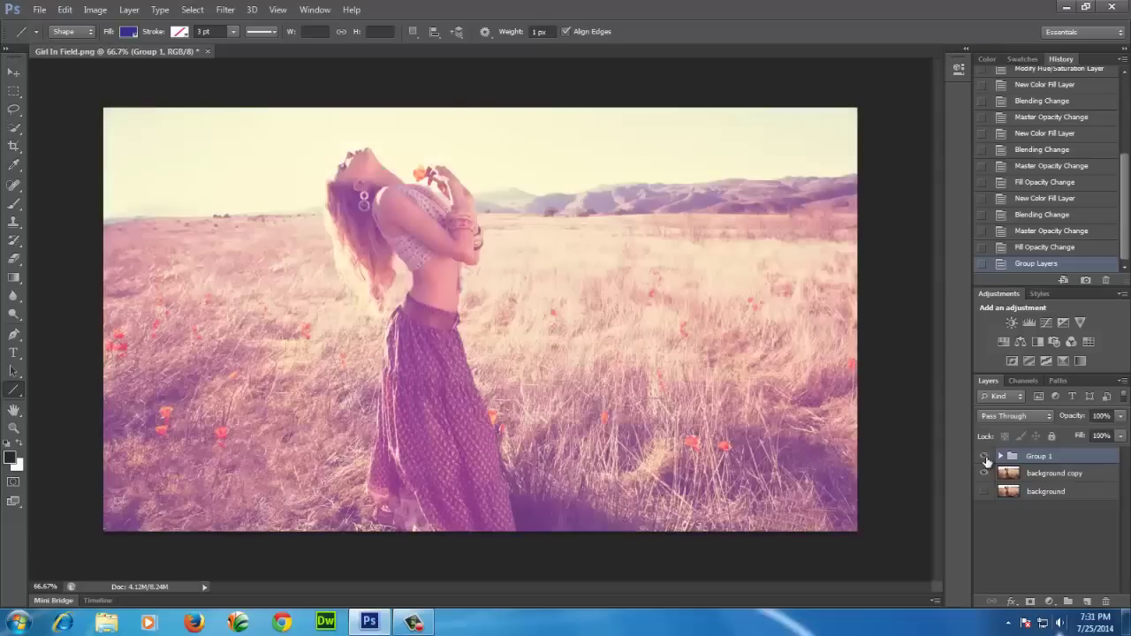